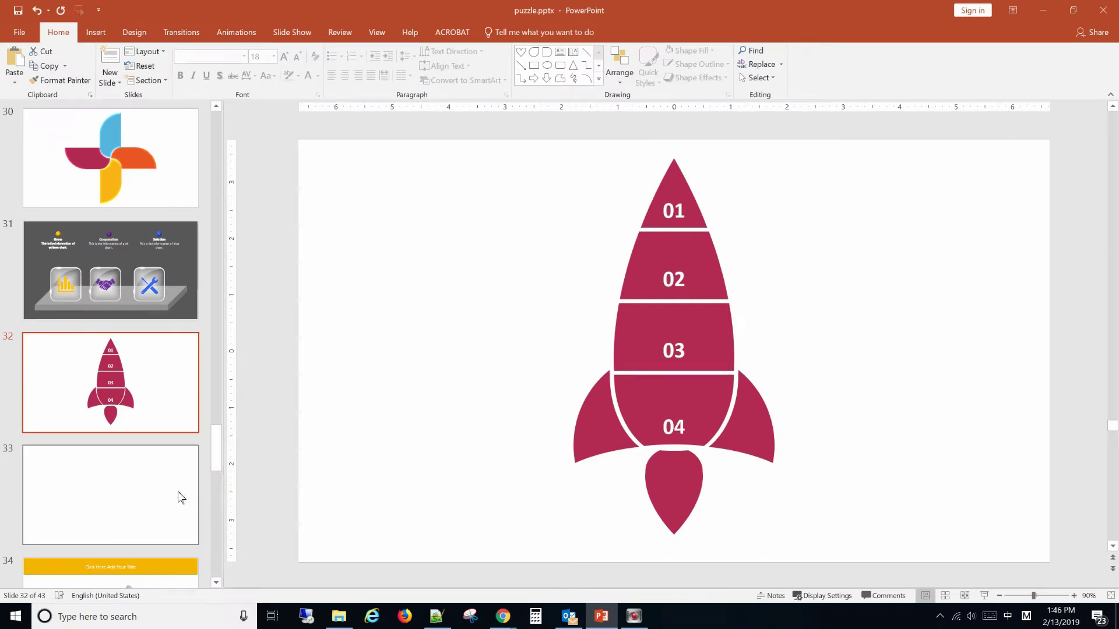
# Draw a tall blue heart, 6" high by 2.67" wide, in the middle of slide 33.
pyautogui.click(181, 497)
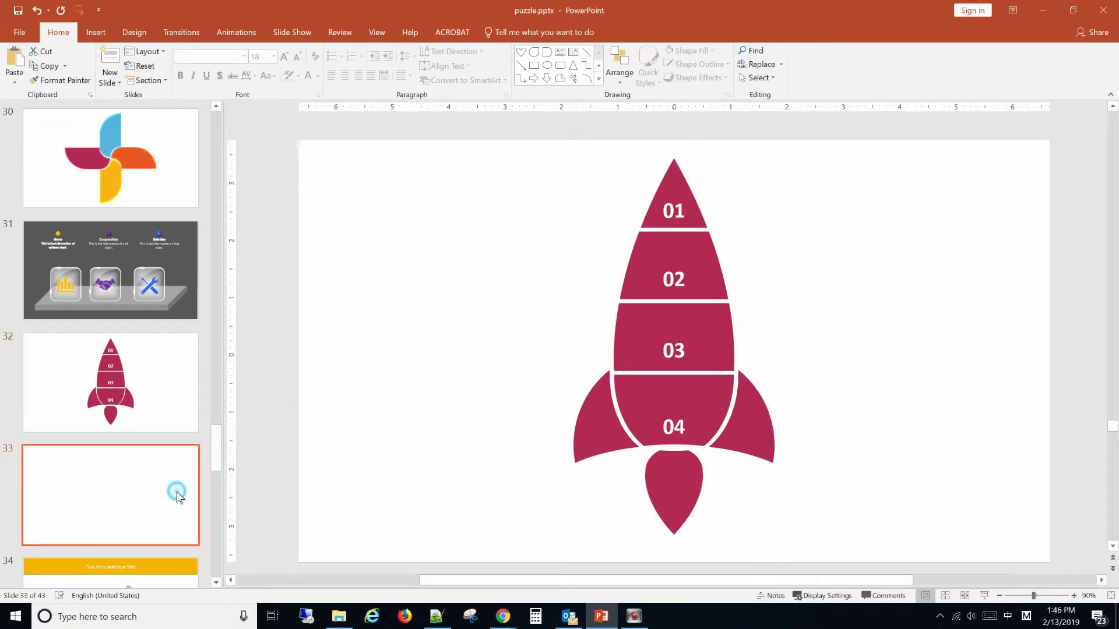
pyautogui.click(98, 34)
pyautogui.click(206, 76)
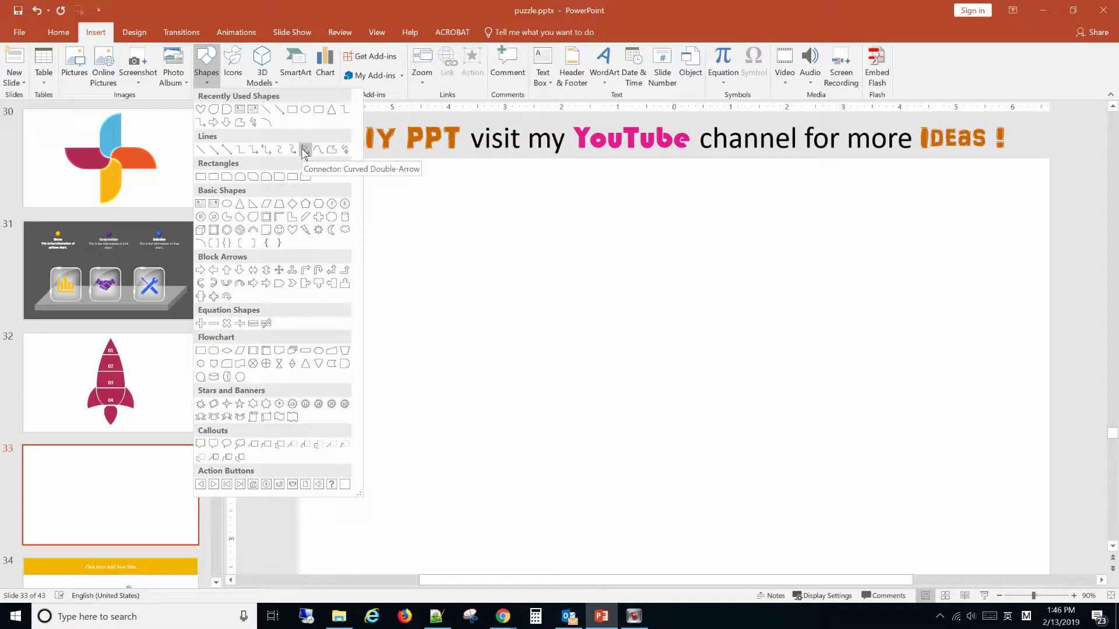
pyautogui.click(200, 110)
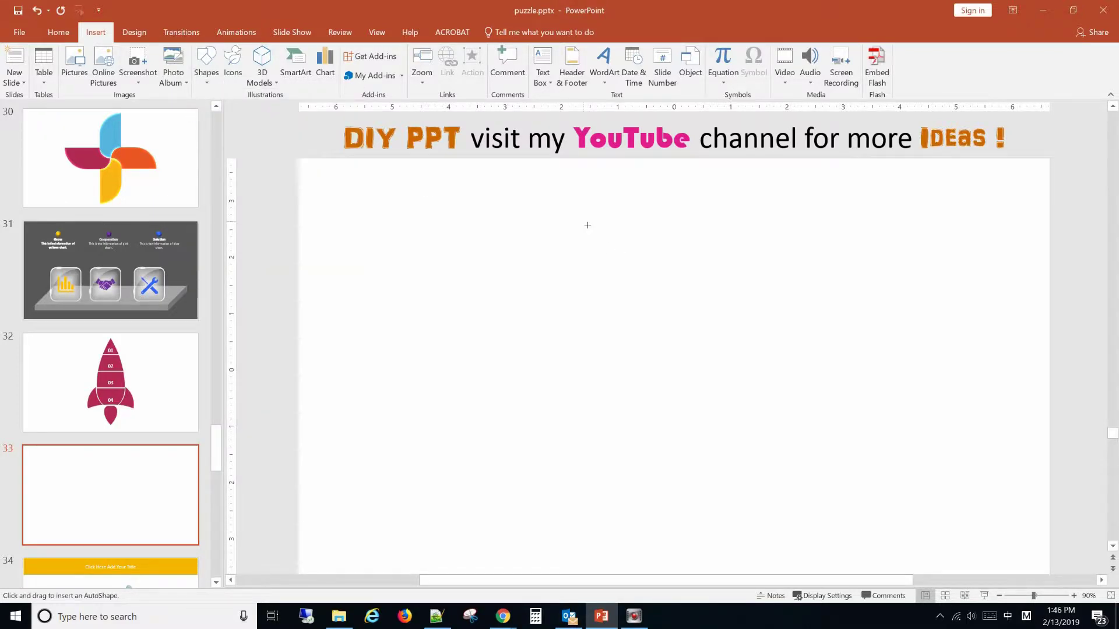
pyautogui.moveTo(585, 218); pyautogui.dragTo(729, 499)
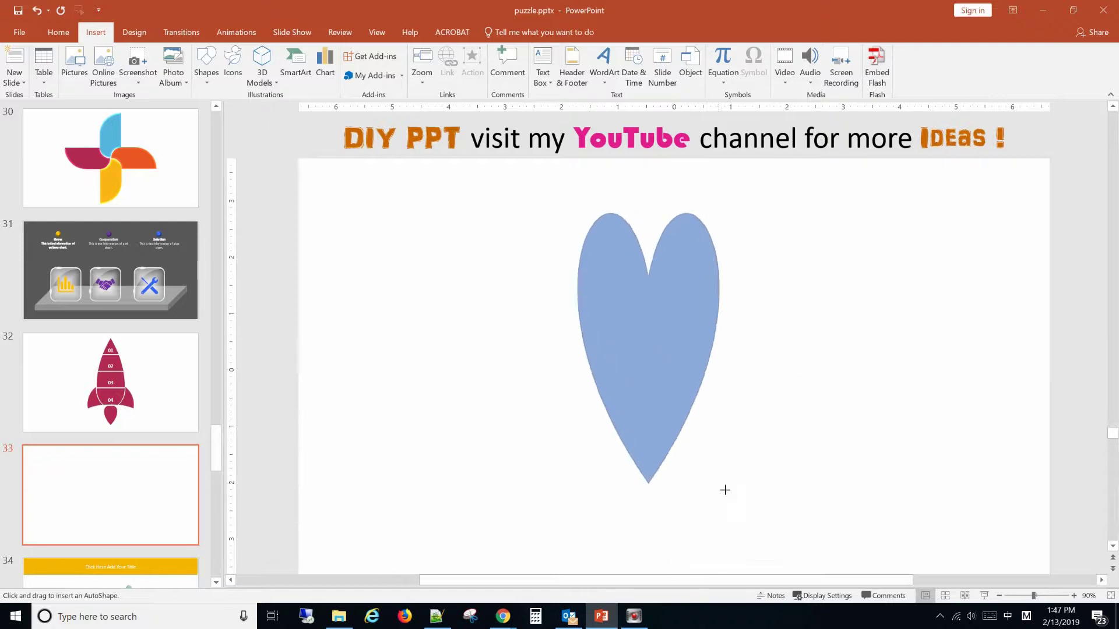
pyautogui.moveTo(729, 498); pyautogui.dragTo(736, 556)
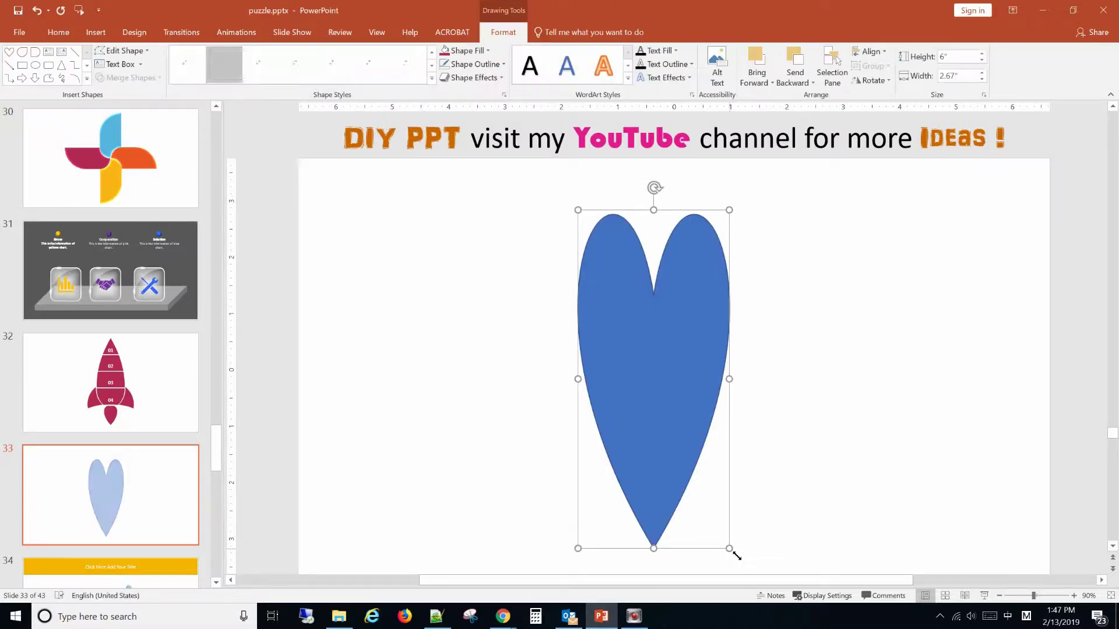
# Remove the heart's outline, flip it vertically so its point is on top, and raise it slightly.
pyautogui.click(488, 64)
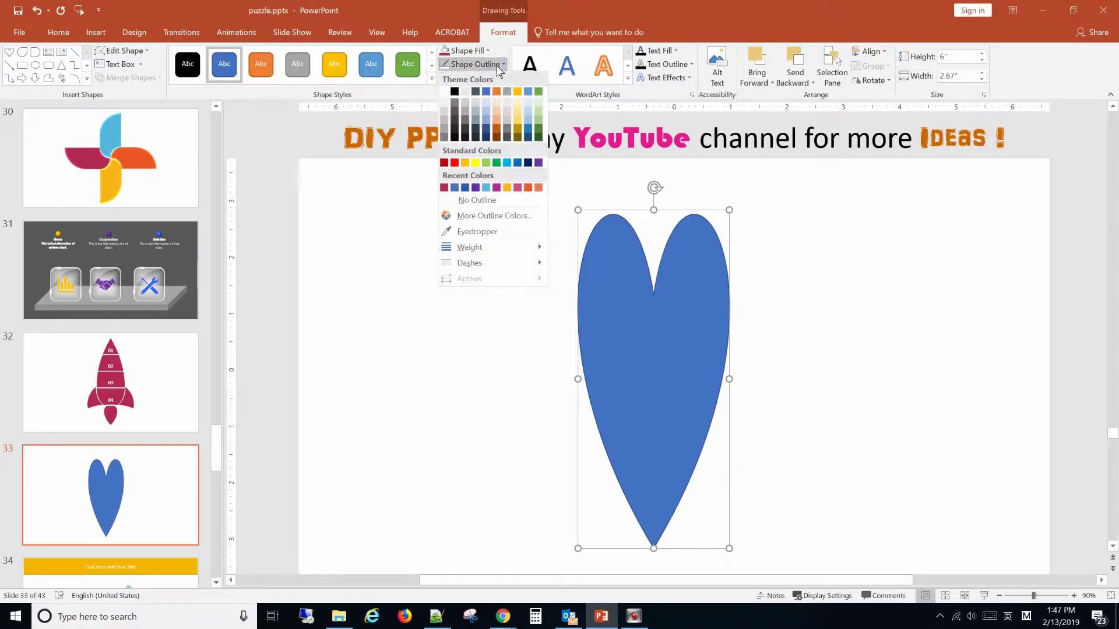
pyautogui.click(476, 200)
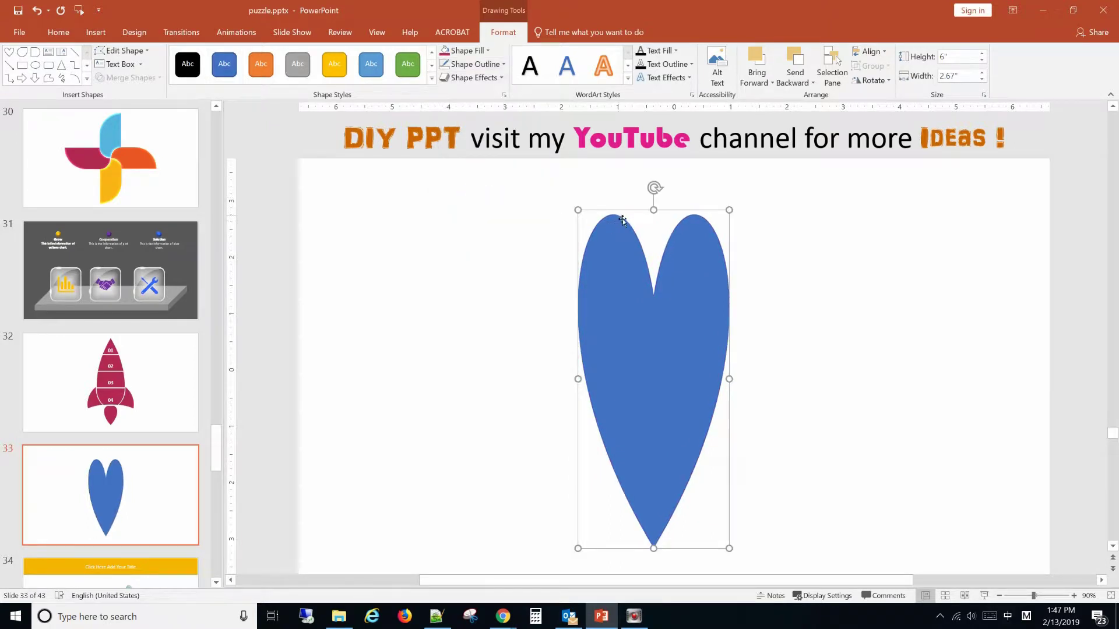
pyautogui.click(872, 80)
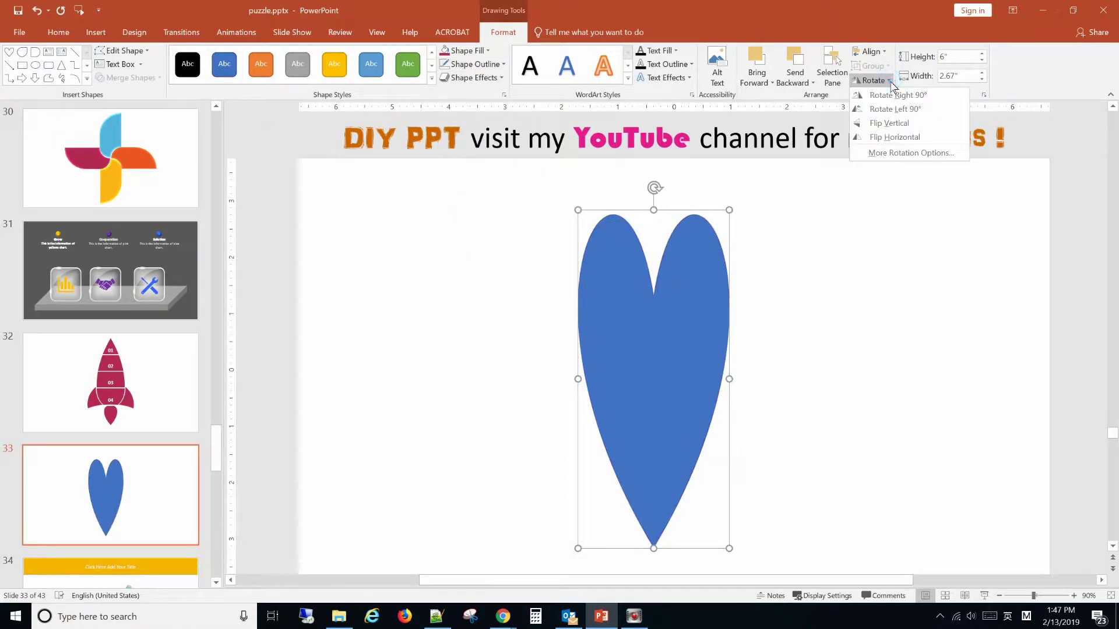
pyautogui.click(885, 127)
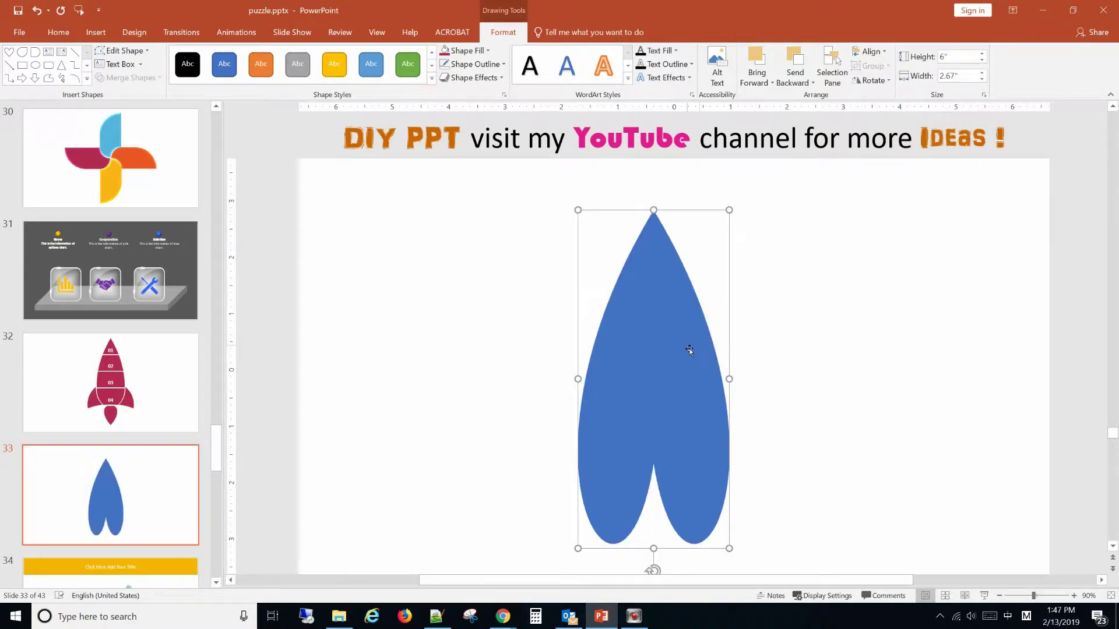
pyautogui.moveTo(688, 348); pyautogui.dragTo(694, 300)
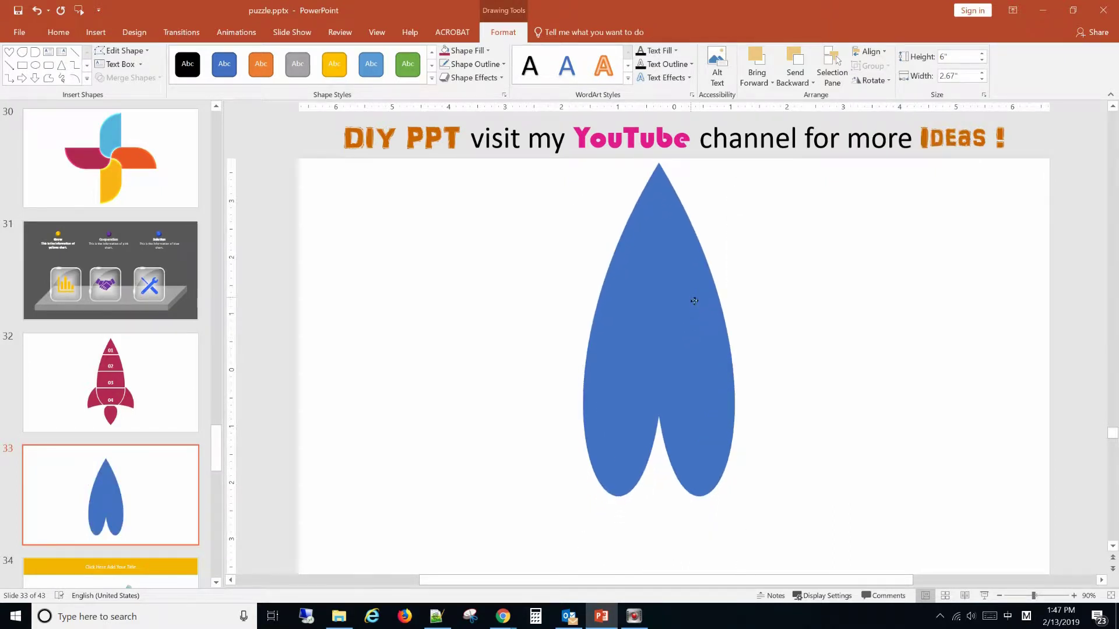
# Draw a 2.74" by 2.67" circle over the heart's notched bottom, matching its width.
pyautogui.click(97, 32)
pyautogui.click(206, 64)
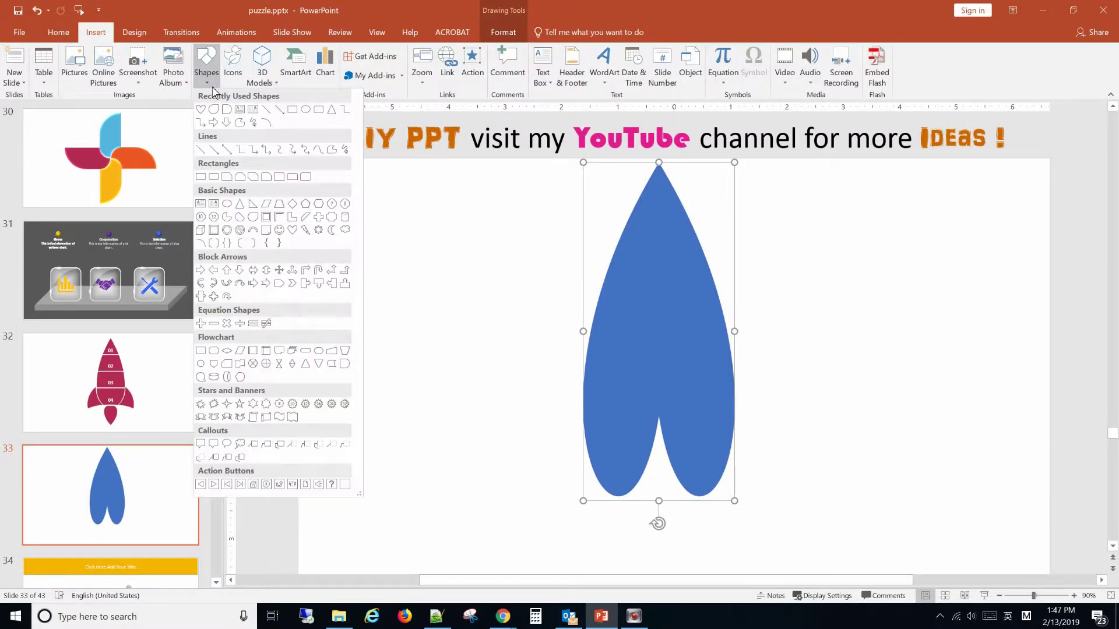
pyautogui.click(306, 110)
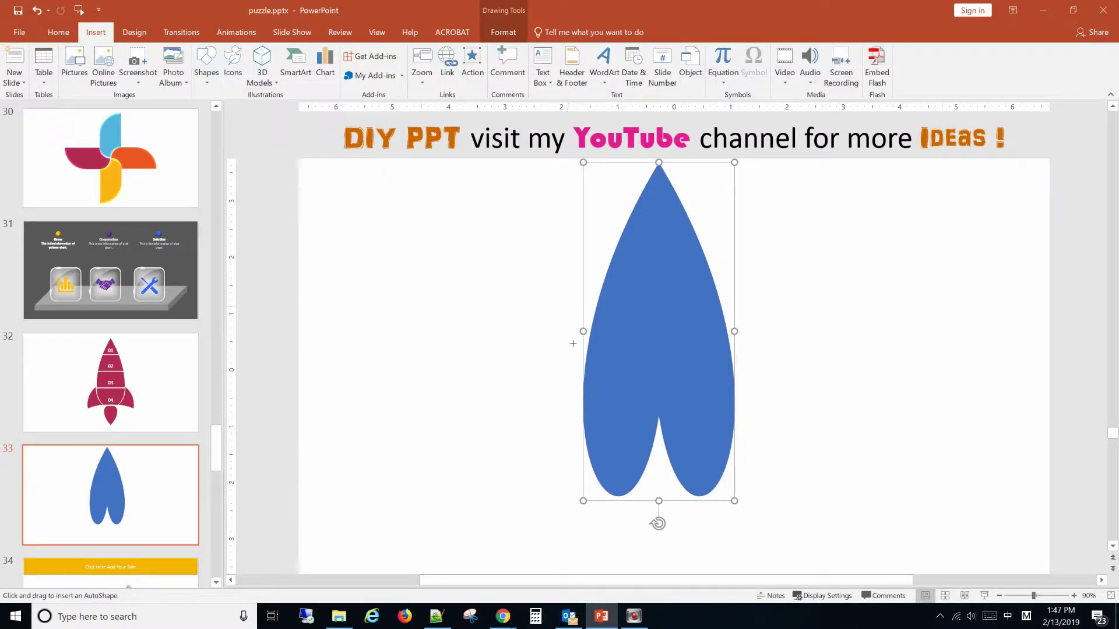
pyautogui.moveTo(580, 368); pyautogui.dragTo(742, 519)
pyautogui.press('shift')
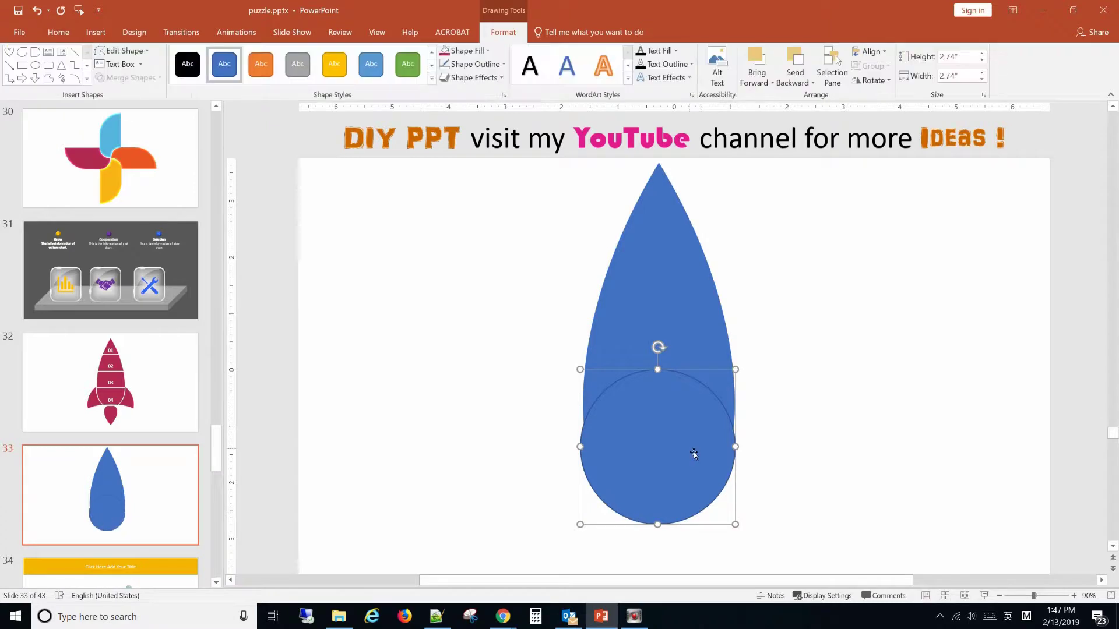
pyautogui.moveTo(694, 453); pyautogui.dragTo(696, 422)
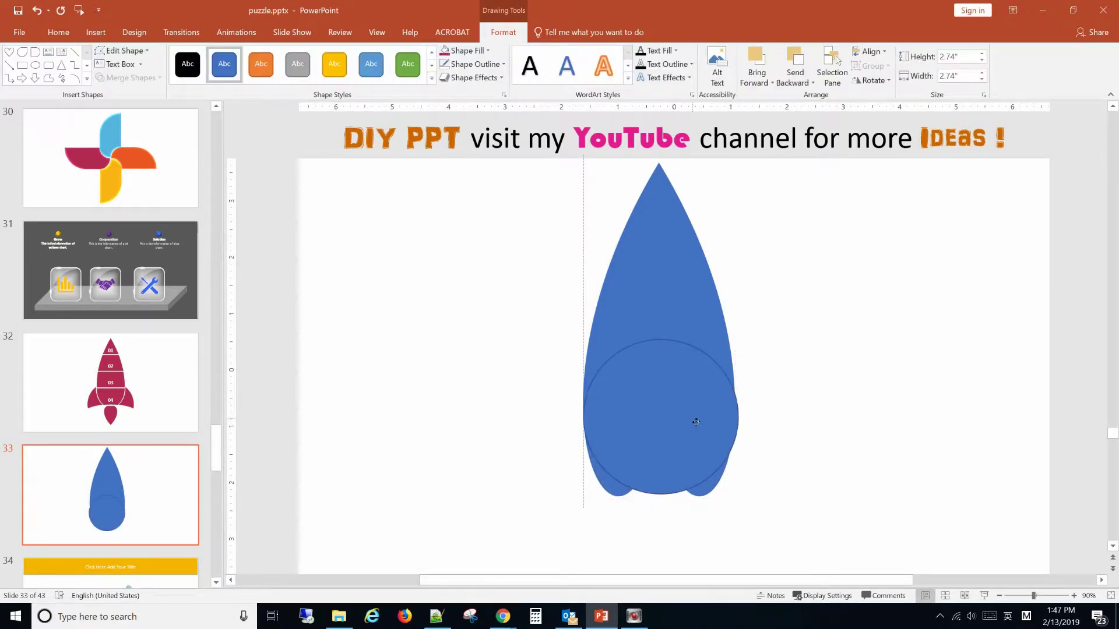
pyautogui.moveTo(696, 422); pyautogui.dragTo(742, 424)
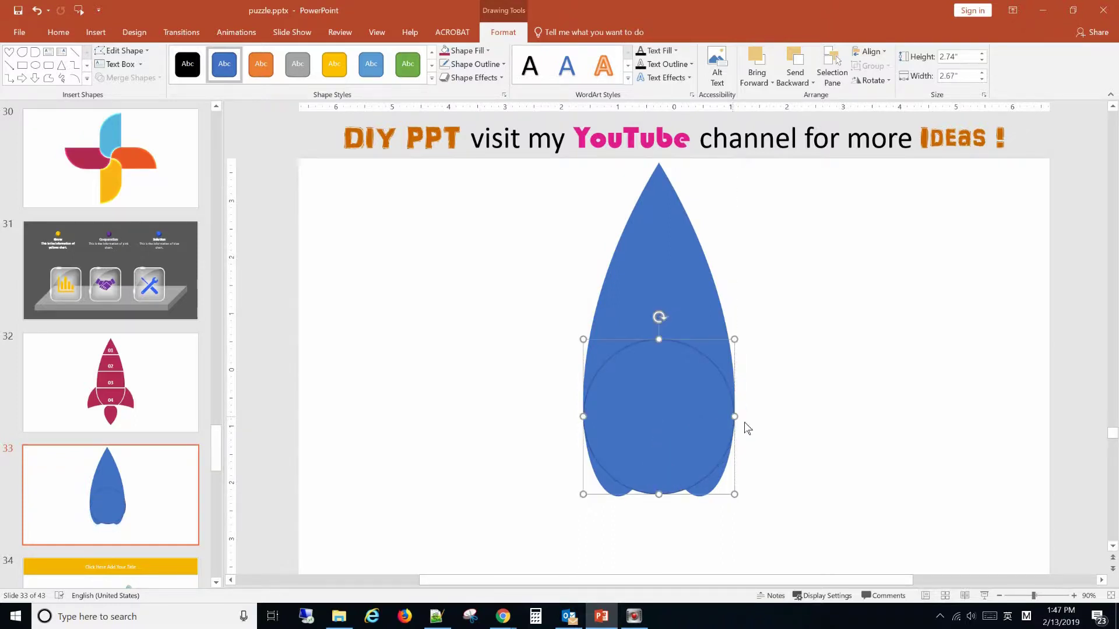
pyautogui.click(788, 436)
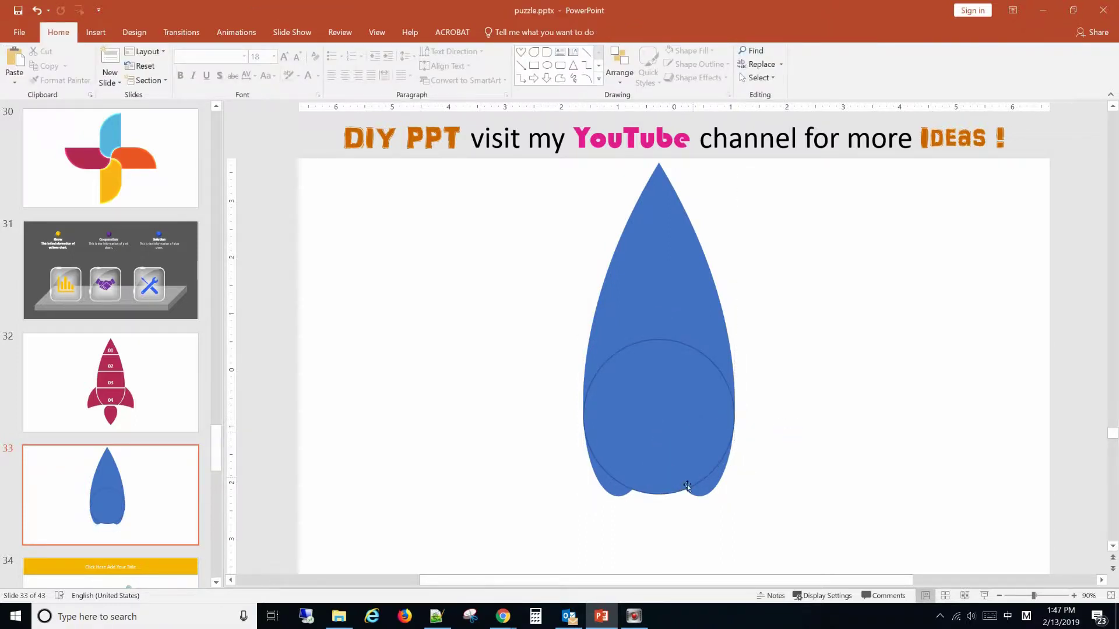
# Resize the circle to 3.23" tall by 2.67" wide so the base forms a smooth raindrop.
pyautogui.click(661, 492)
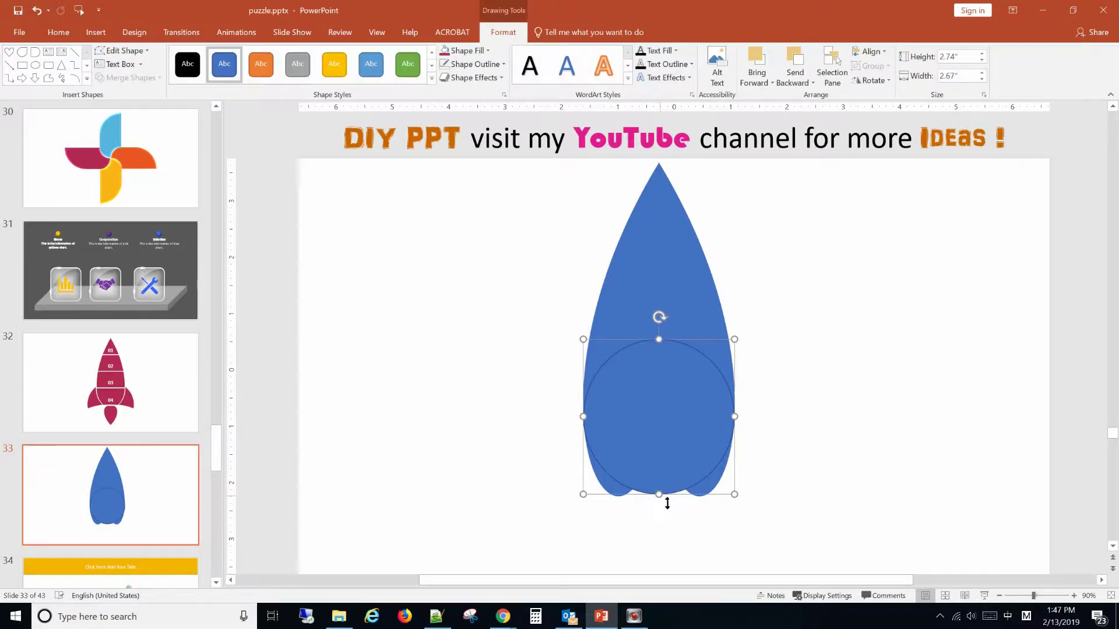
pyautogui.moveTo(667, 502); pyautogui.dragTo(665, 524)
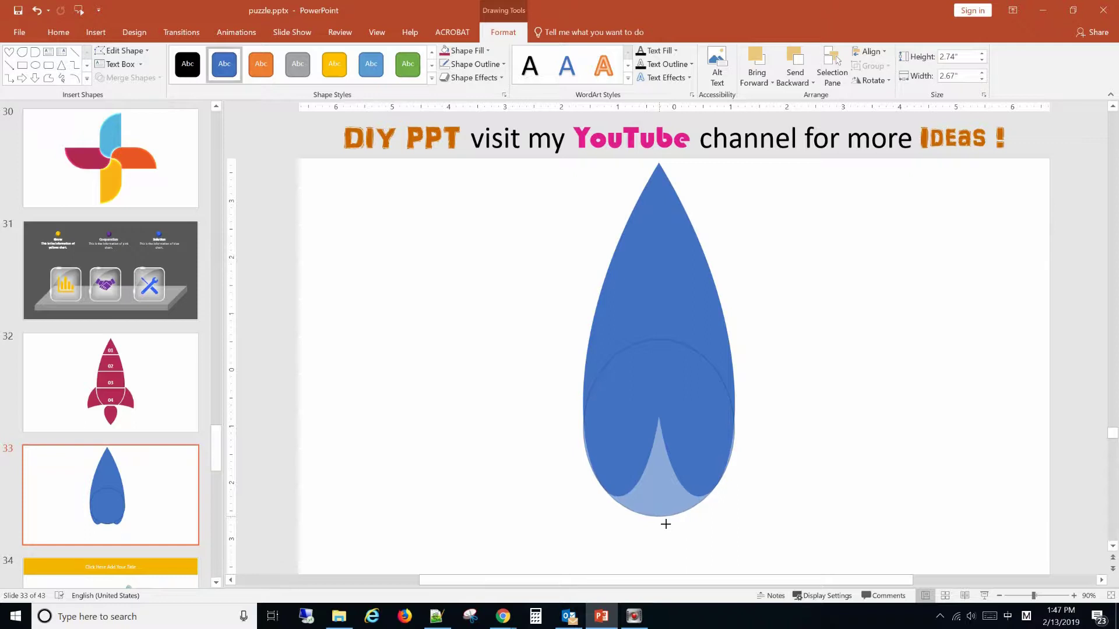
pyautogui.moveTo(666, 524); pyautogui.dragTo(666, 524)
pyautogui.moveTo(667, 456); pyautogui.dragTo(668, 444)
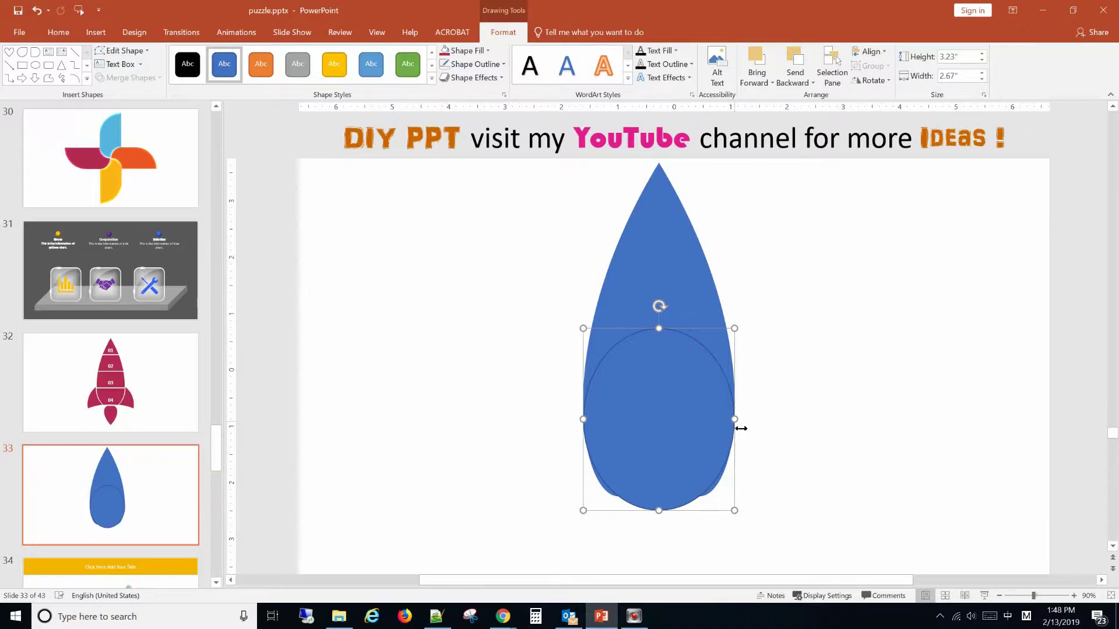
pyautogui.moveTo(735, 419)
pyautogui.mouseDown()
pyautogui.moveTo(746, 429)
pyautogui.moveTo(704, 426)
pyautogui.moveTo(703, 448)
pyautogui.moveTo(703, 435)
pyautogui.moveTo(740, 441)
pyautogui.mouseUp()
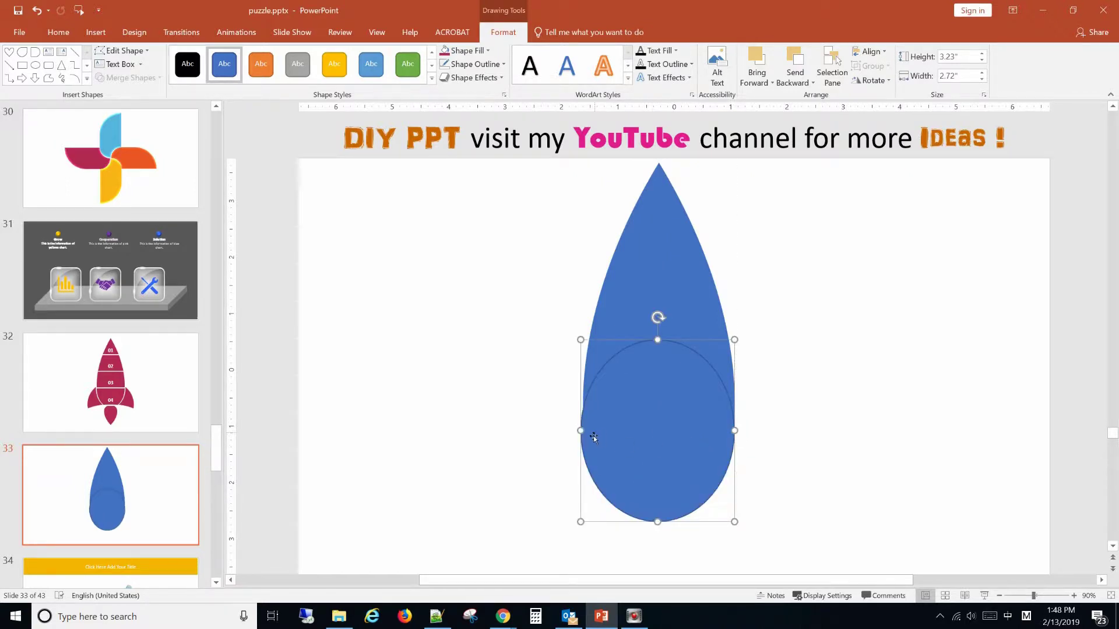
pyautogui.moveTo(581, 431); pyautogui.dragTo(584, 430)
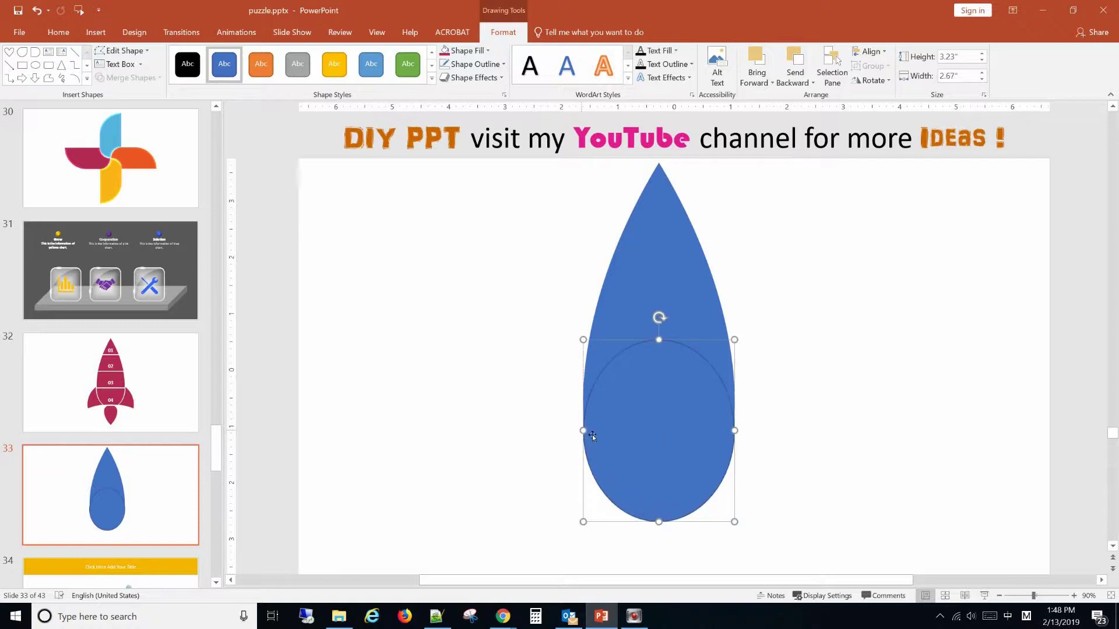
pyautogui.click(789, 475)
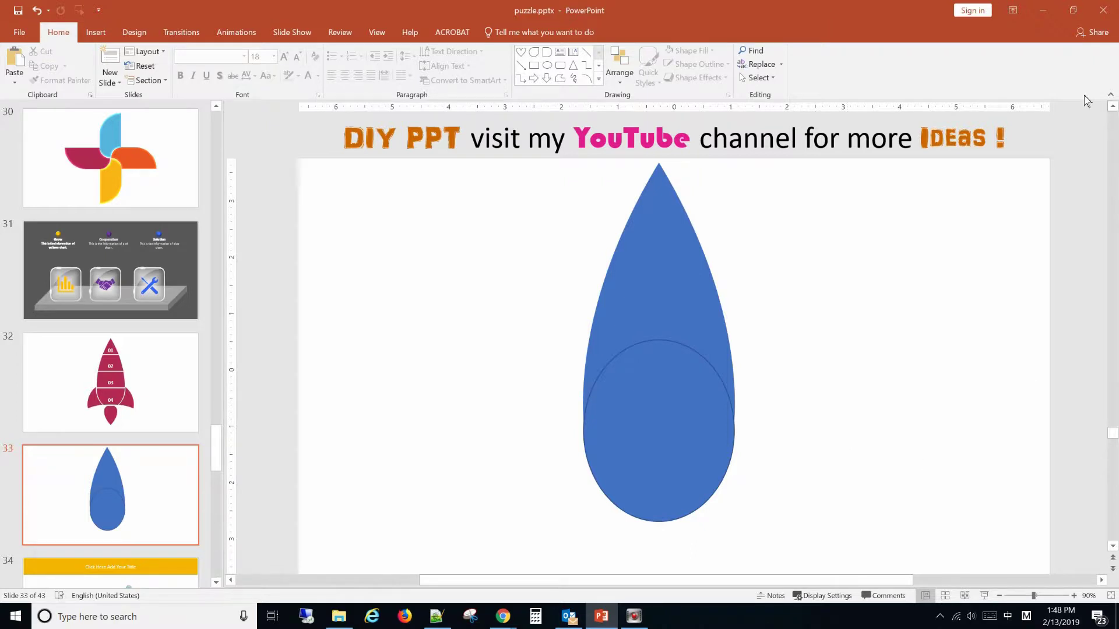
# Union the upside-down heart and the circle into one seamless blue teardrop.
pyautogui.click(1112, 106)
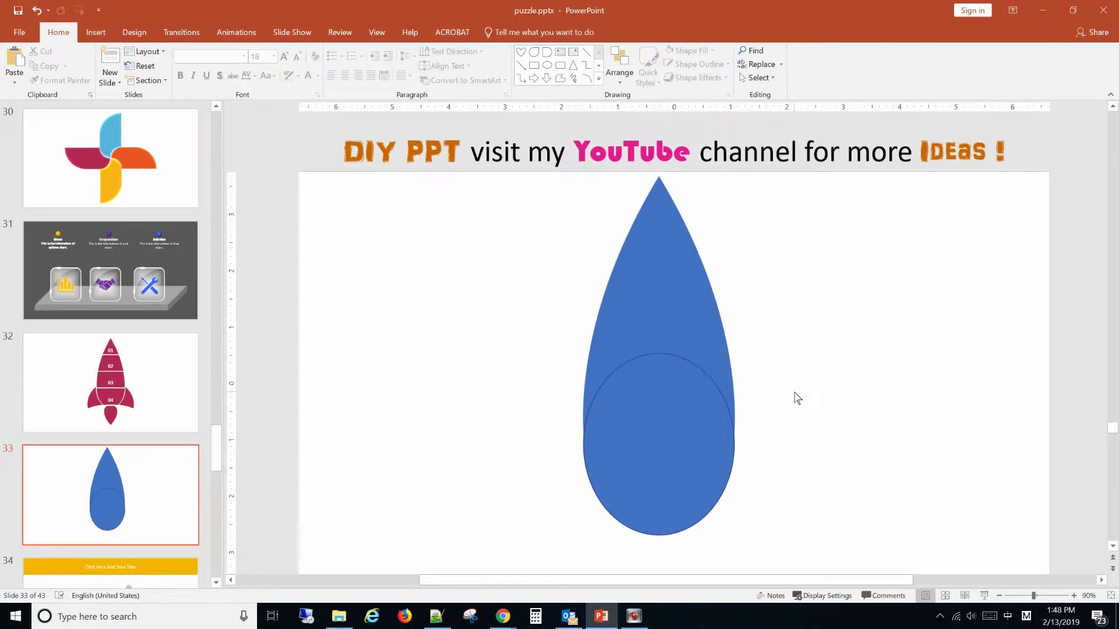
pyautogui.click(692, 317)
pyautogui.keyDown('shift'); pyautogui.click(689, 408); pyautogui.keyUp('shift')
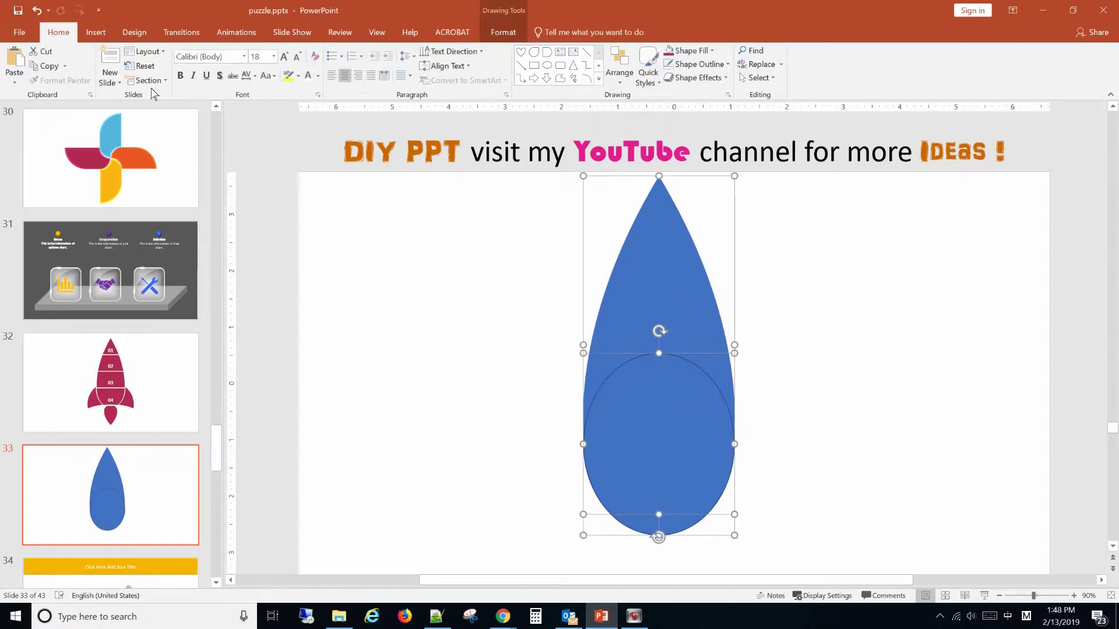
pyautogui.click(503, 32)
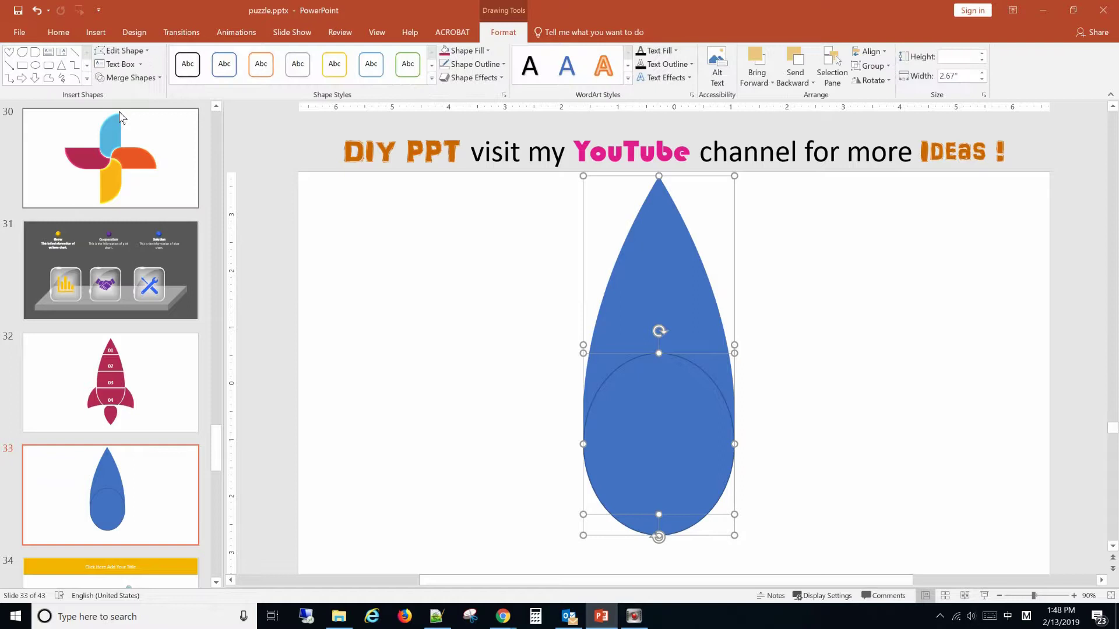
pyautogui.click(128, 78)
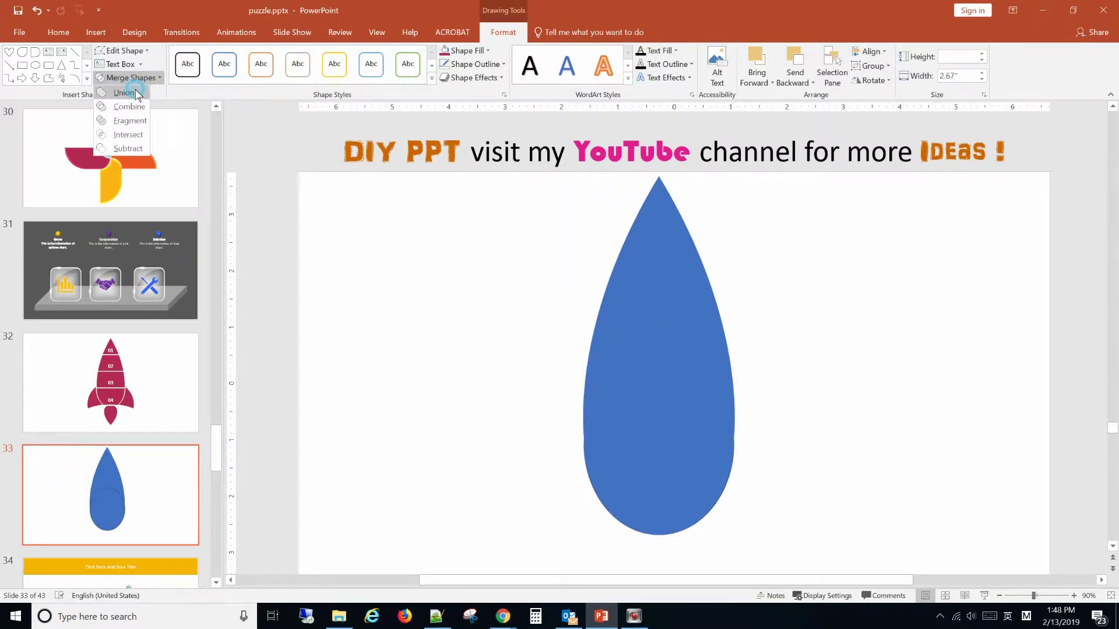
pyautogui.click(137, 95)
pyautogui.click(883, 448)
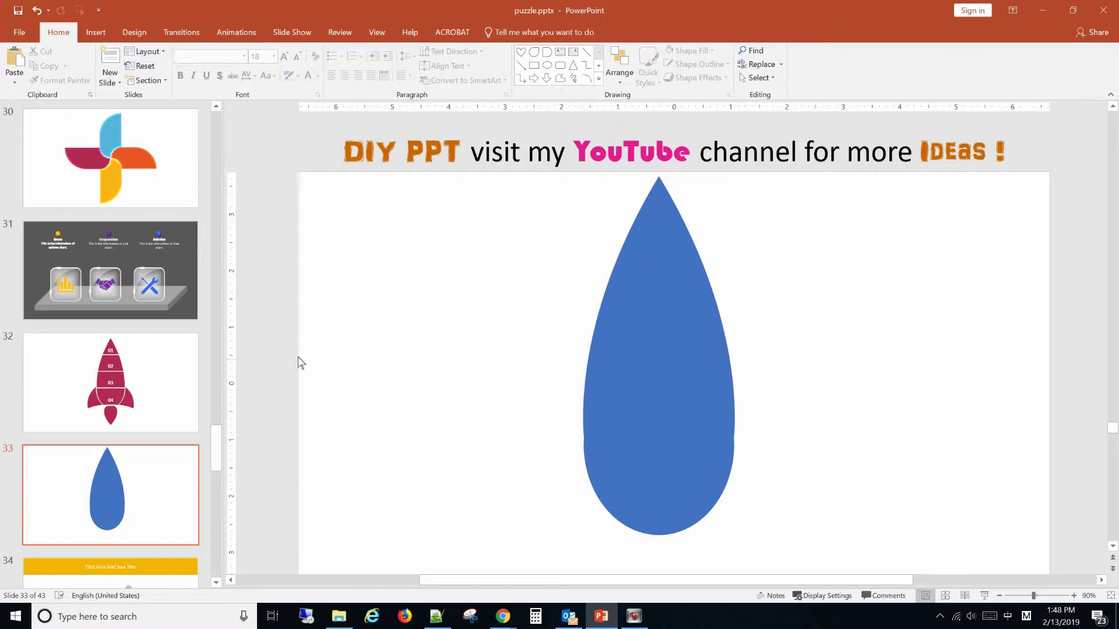
# Draw a 5.39" by 5.39" circle centred under the teardrop as the rocket's wide base.
pyautogui.click(104, 35)
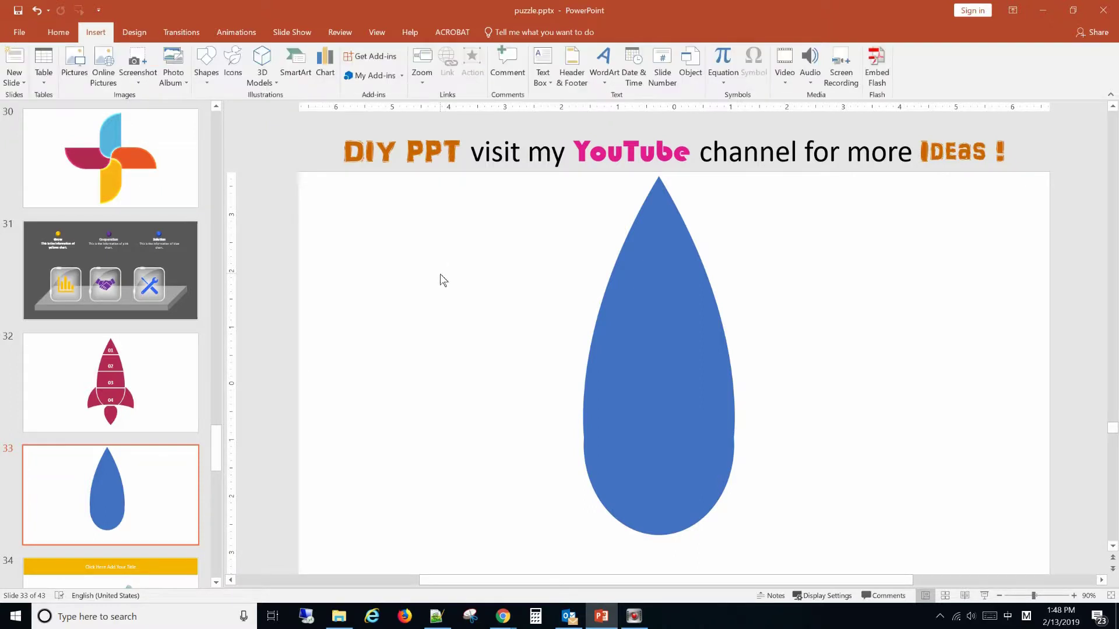
pyautogui.click(206, 82)
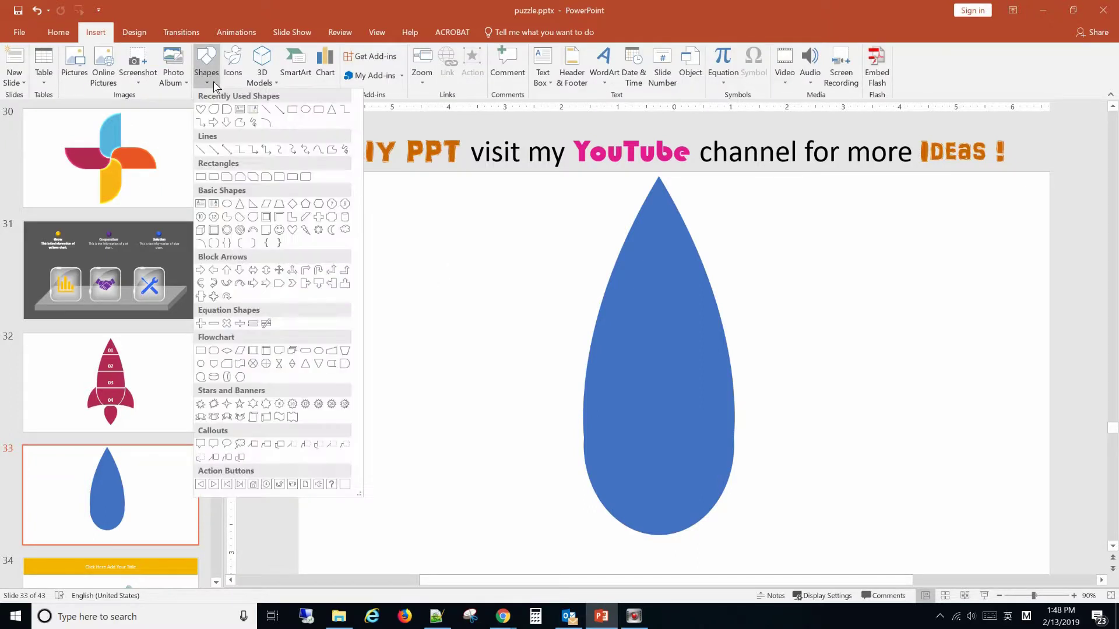
pyautogui.click(305, 111)
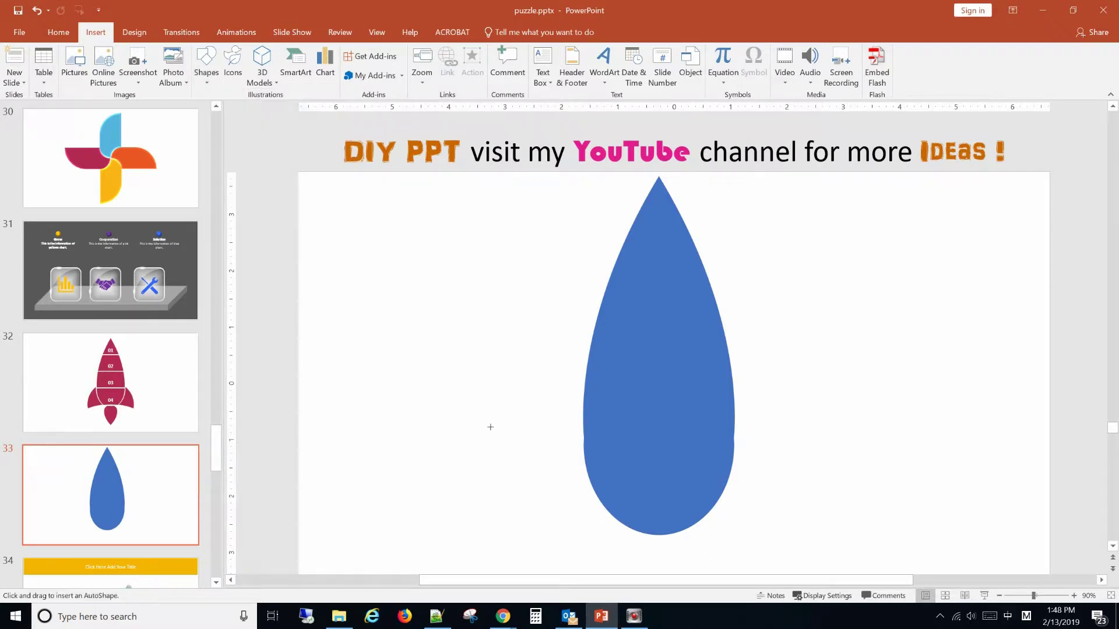
pyautogui.moveTo(529, 442); pyautogui.dragTo(833, 545)
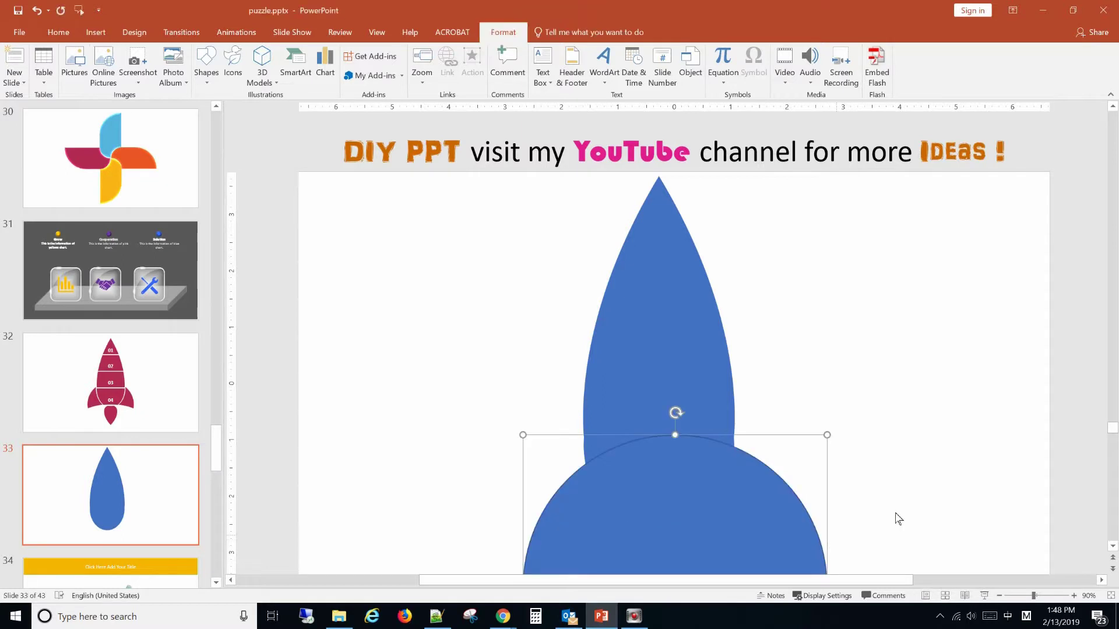
pyautogui.moveTo(733, 497)
pyautogui.mouseDown()
pyautogui.moveTo(728, 477)
pyautogui.moveTo(716, 483)
pyautogui.mouseUp()
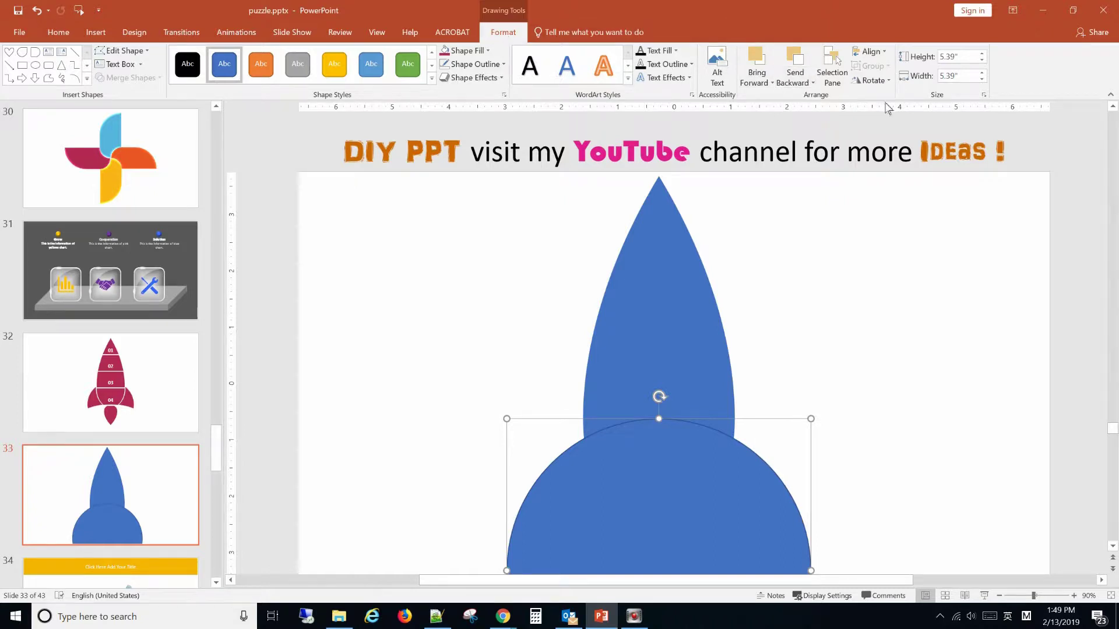
# Open the Selection Pane and reorder Oval 5 against the spike shape in the list.
pyautogui.click(839, 82)
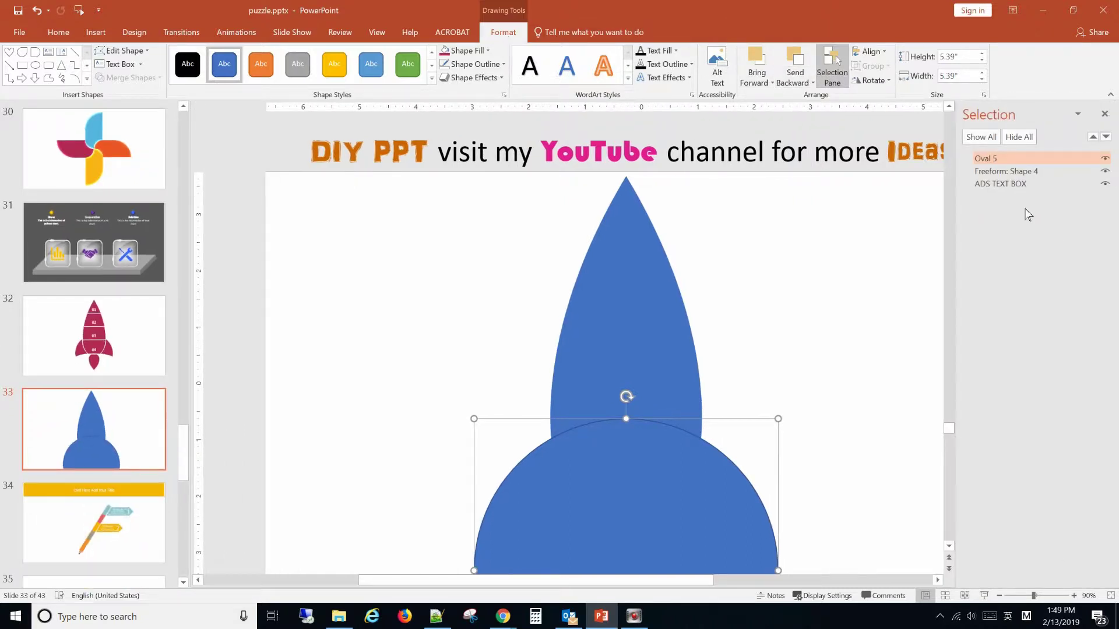
pyautogui.moveTo(1015, 160); pyautogui.dragTo(1014, 181)
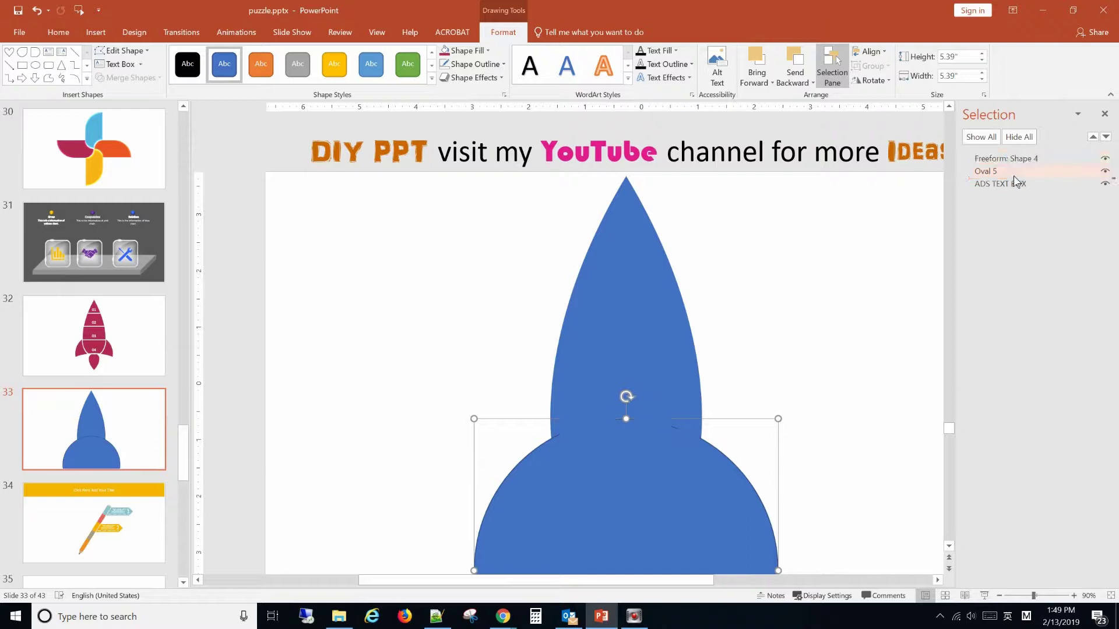
pyautogui.click(998, 596)
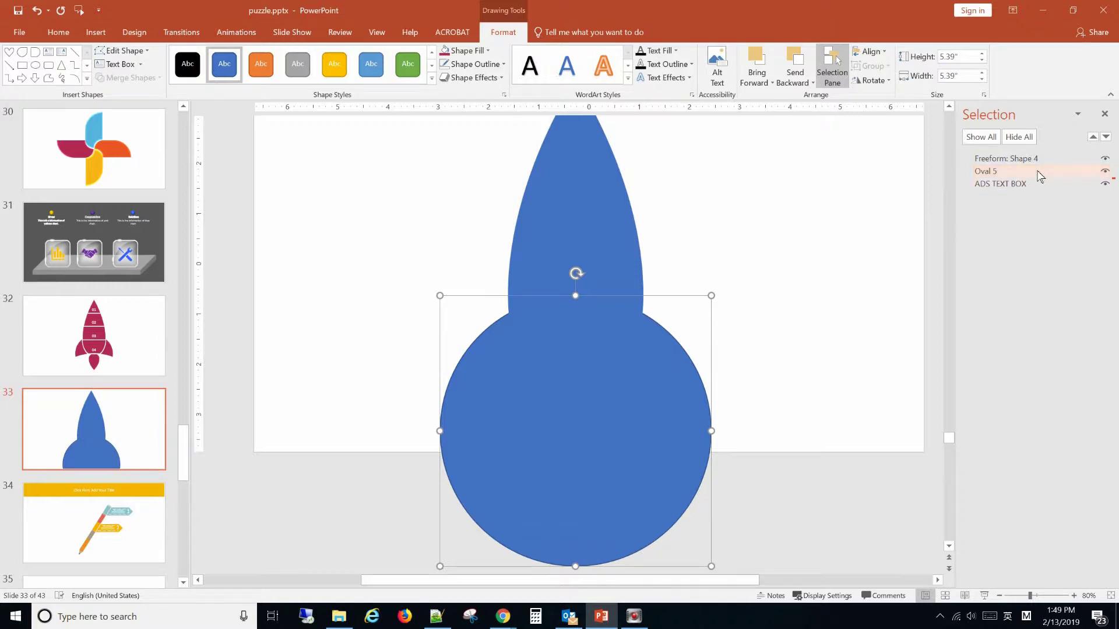
pyautogui.moveTo(1040, 176)
pyautogui.mouseDown()
pyautogui.moveTo(1040, 161)
pyautogui.moveTo(1027, 167)
pyautogui.mouseUp()
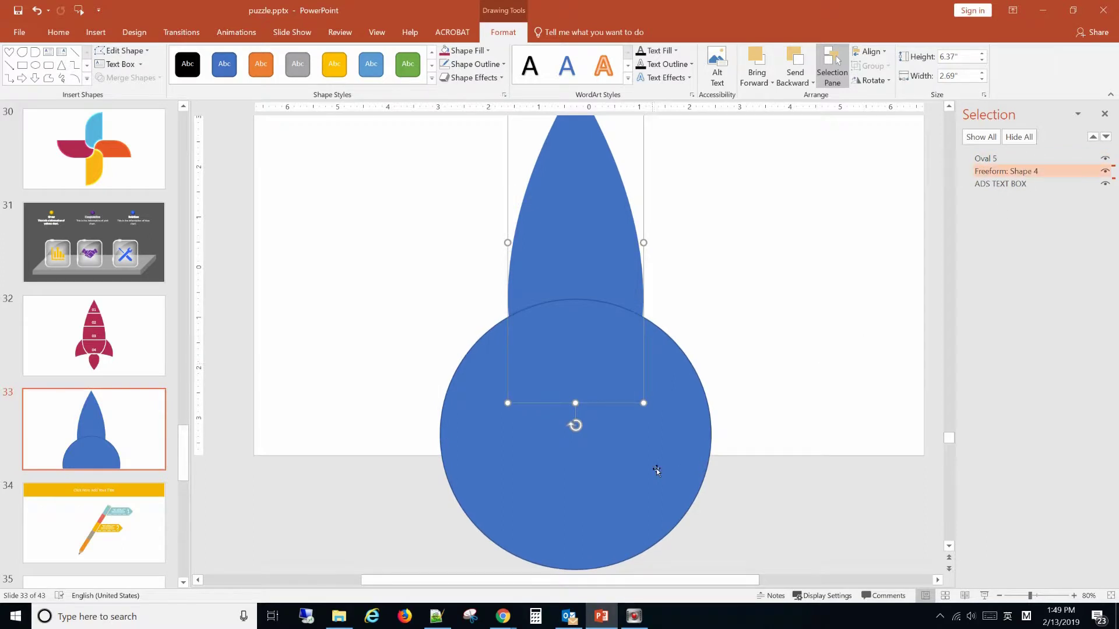
# Re-centre the large circle slightly lower beneath the spike.
pyautogui.click(846, 380)
pyautogui.moveTo(624, 433); pyautogui.dragTo(638, 439)
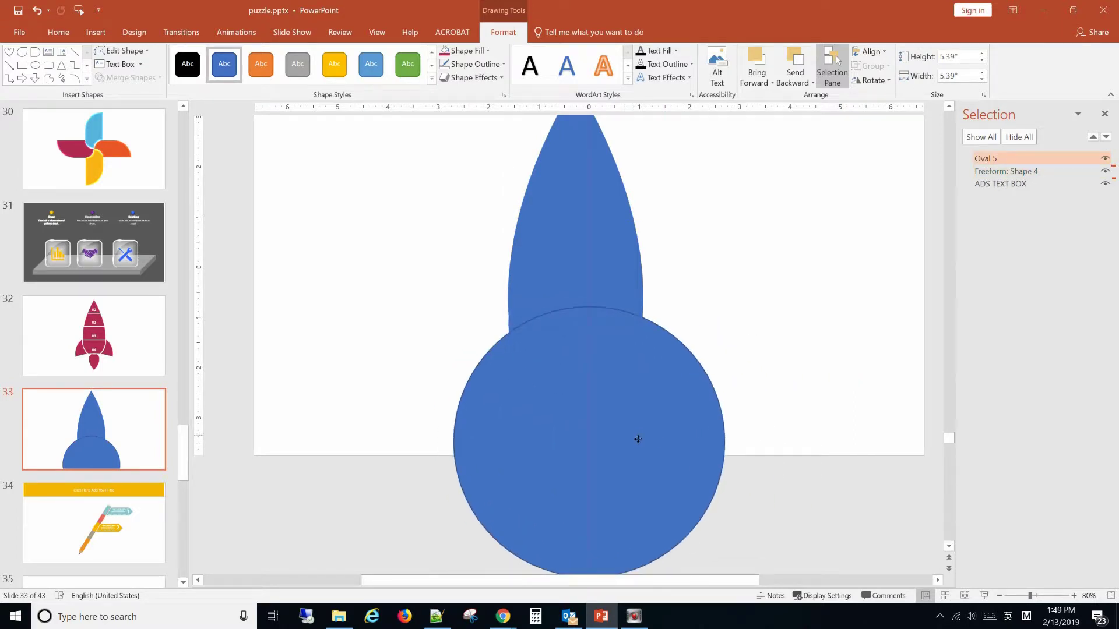
pyautogui.moveTo(637, 439); pyautogui.dragTo(627, 443)
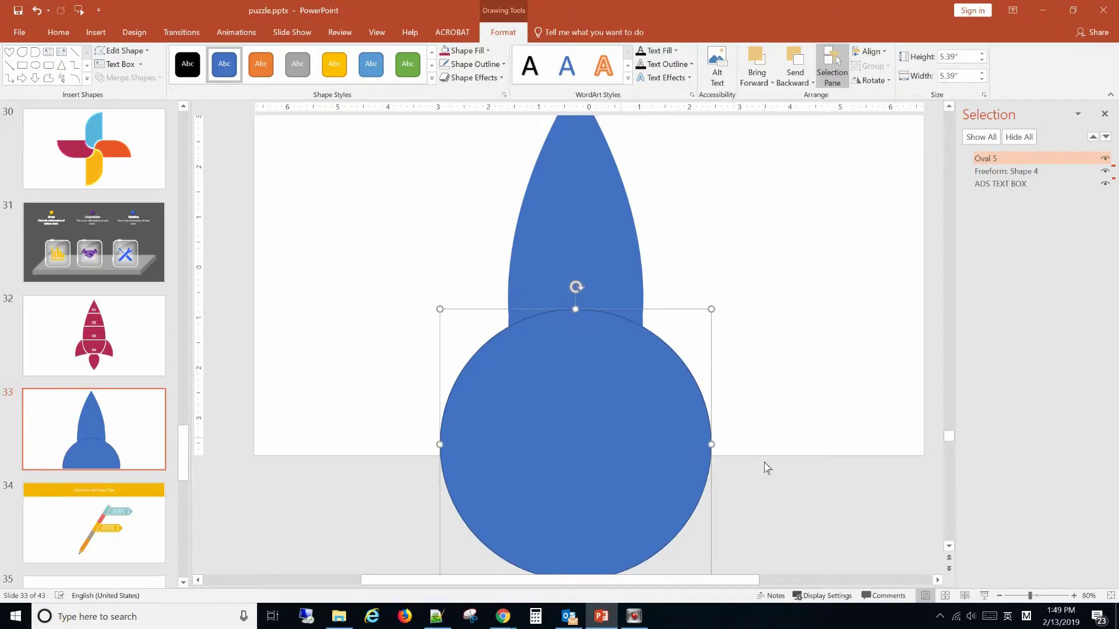
# Draw a wide, flat oval across the bottom of the large circle.
pyautogui.click(767, 468)
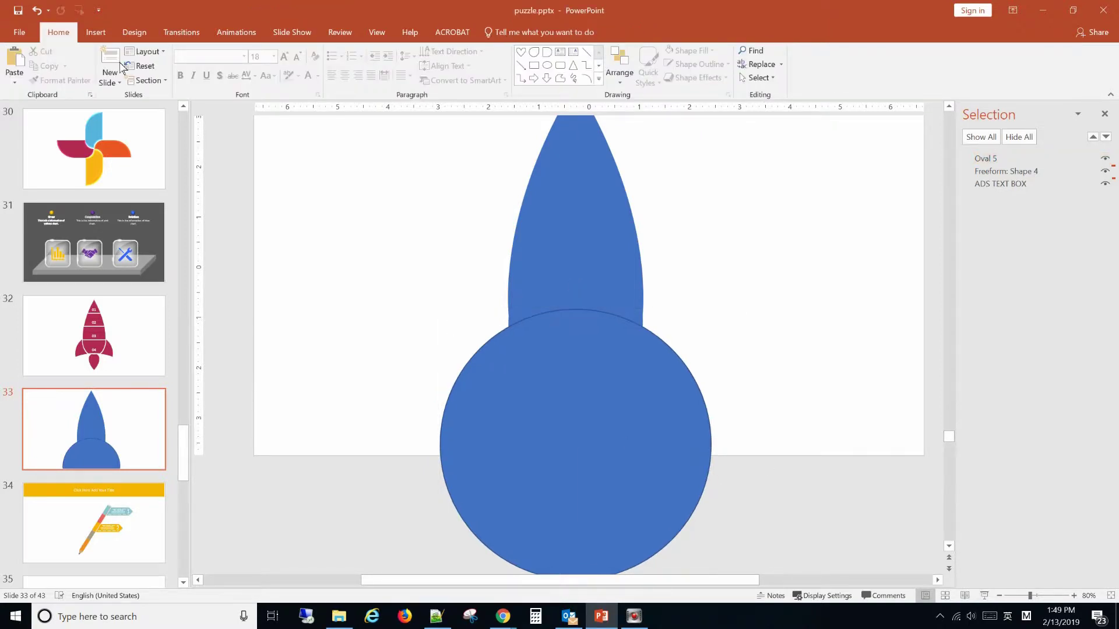
pyautogui.click(96, 32)
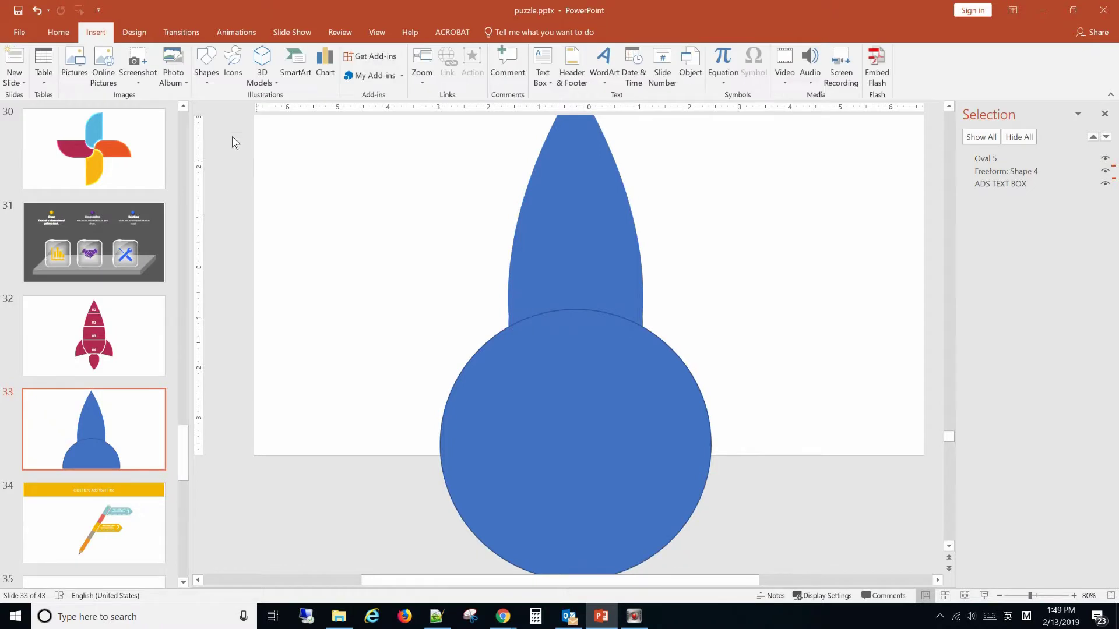
pyautogui.click(208, 75)
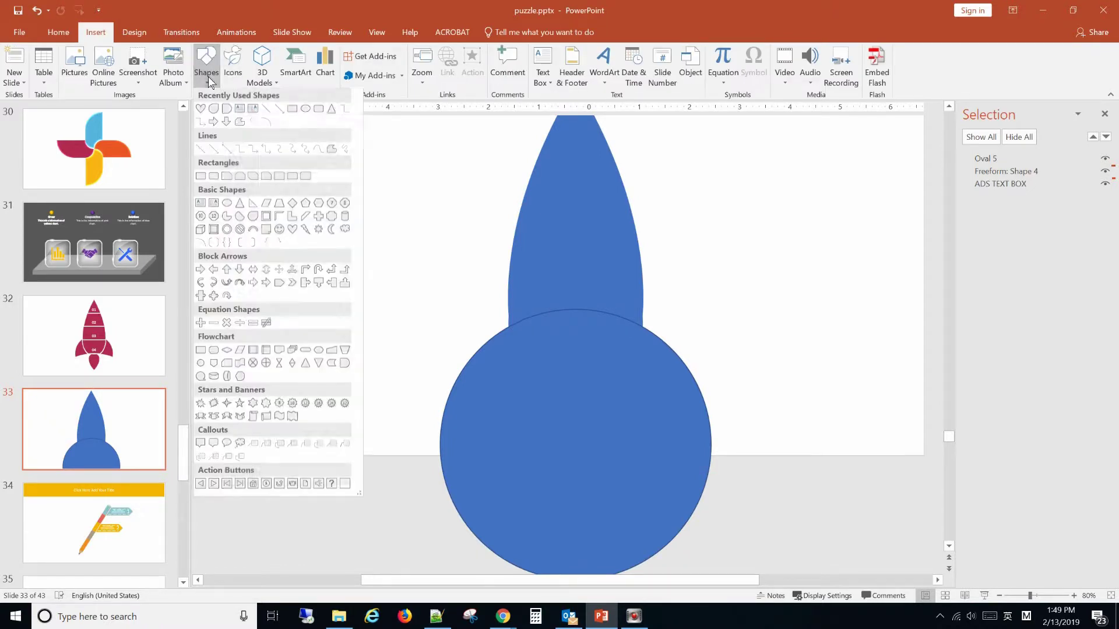
pyautogui.click(307, 111)
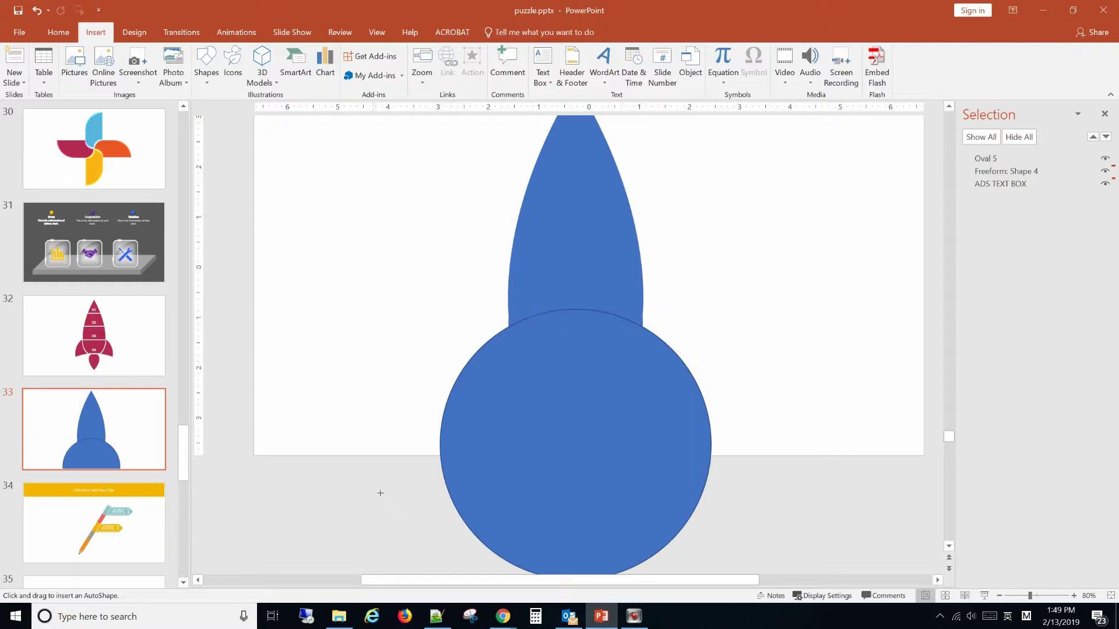
pyautogui.moveTo(380, 493)
pyautogui.mouseDown()
pyautogui.moveTo(730, 507)
pyautogui.moveTo(759, 587)
pyautogui.mouseUp()
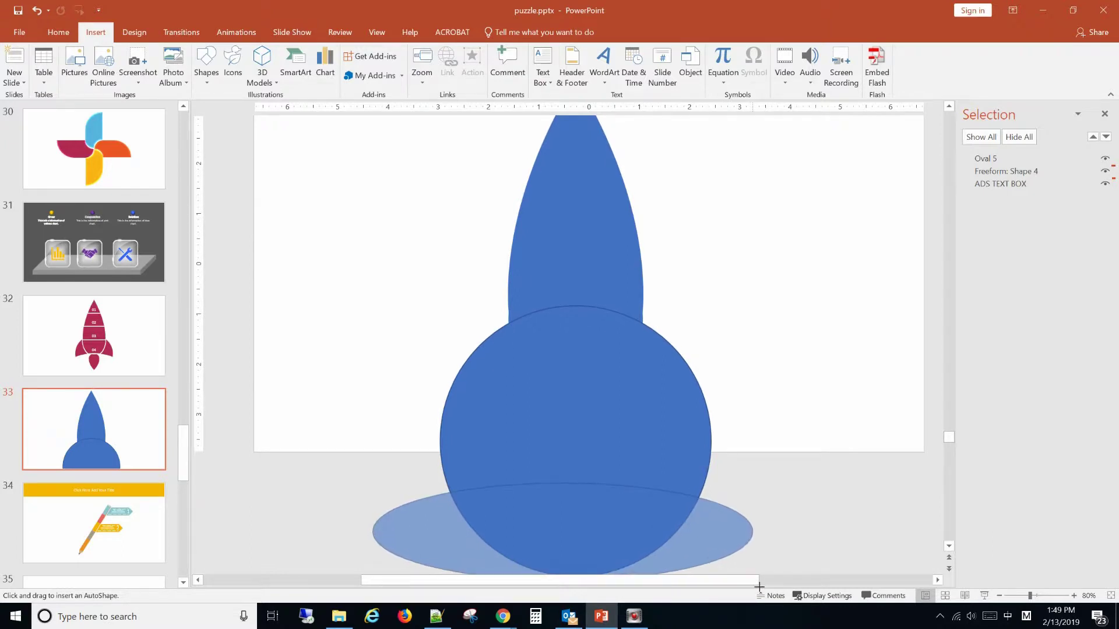
pyautogui.moveTo(760, 587); pyautogui.dragTo(756, 581)
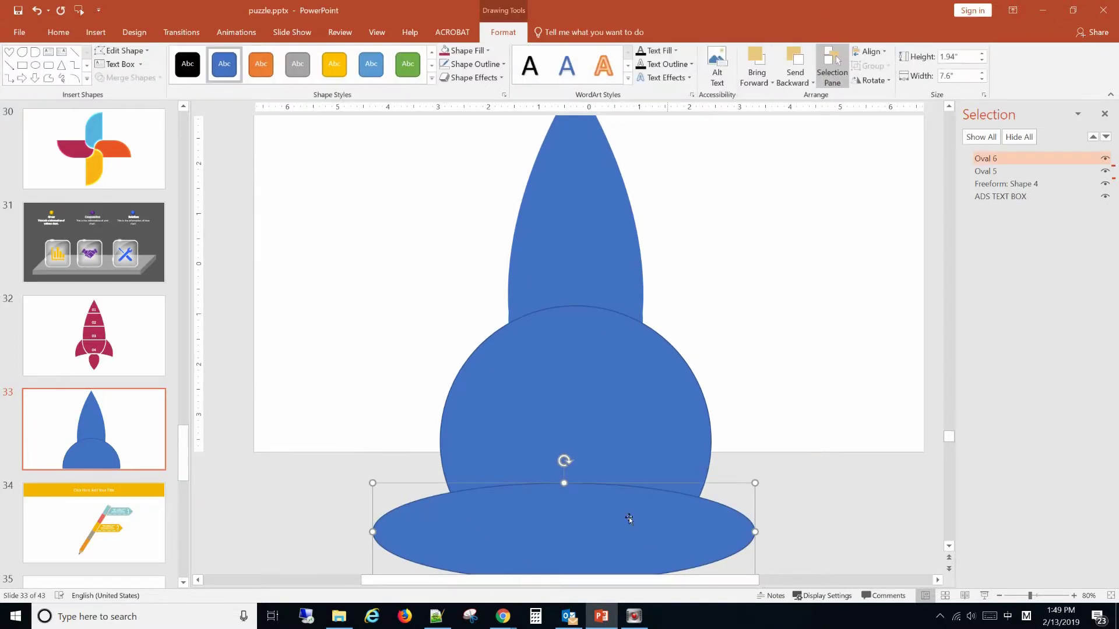
pyautogui.moveTo(626, 518); pyautogui.dragTo(638, 486)
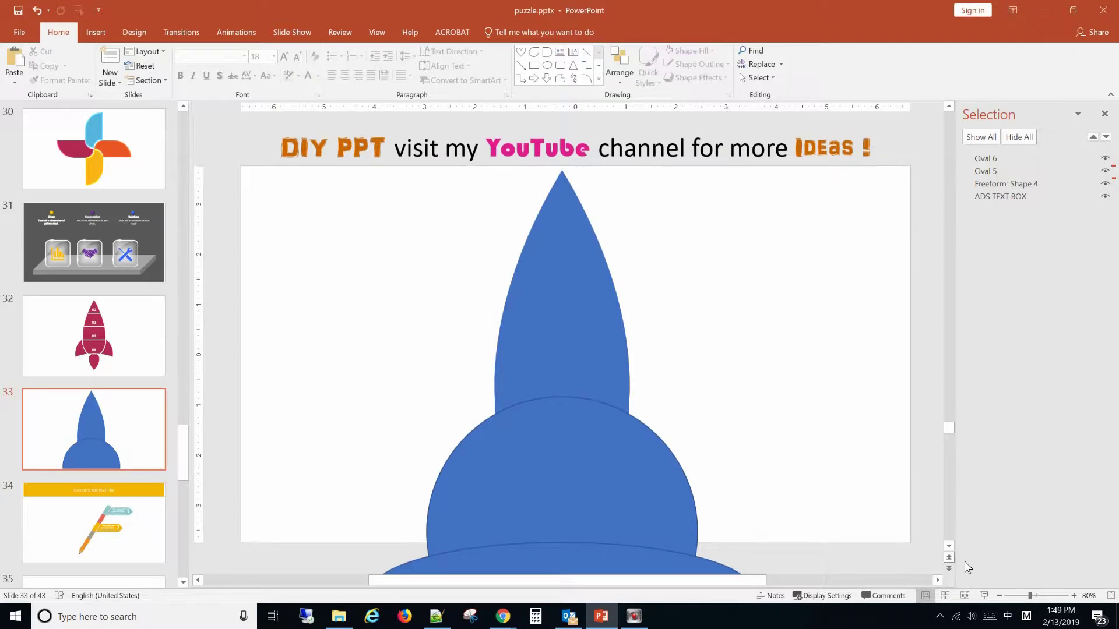
# Stretch the wide oval (Oval 6) downward so it flares out the rocket's base.
pyautogui.click(948, 548)
pyautogui.click(947, 547)
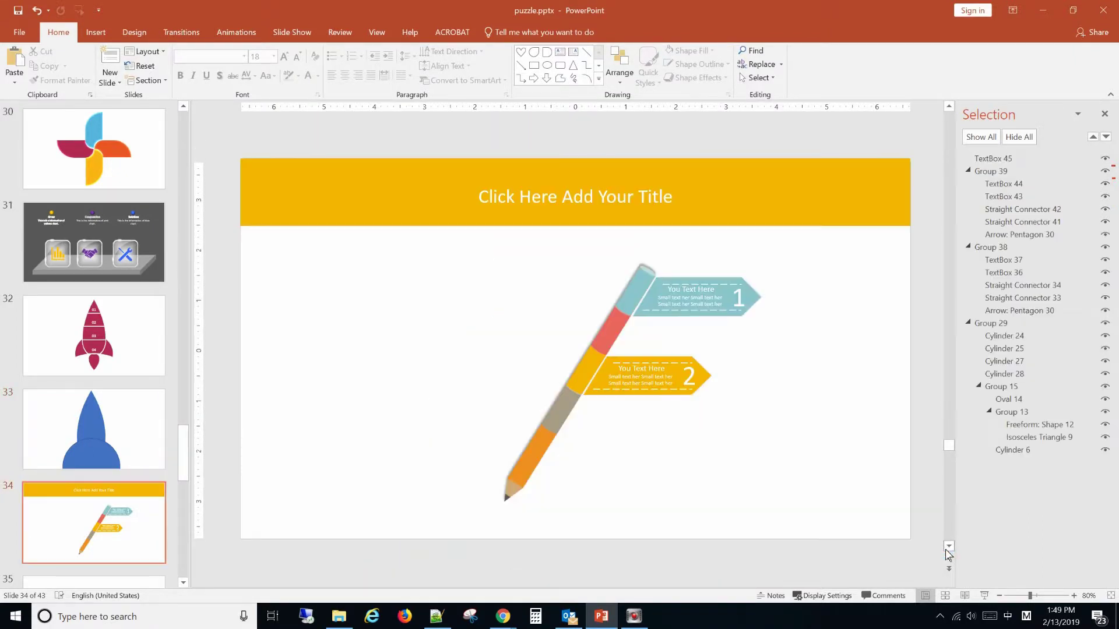
pyautogui.click(948, 106)
pyautogui.click(1022, 595)
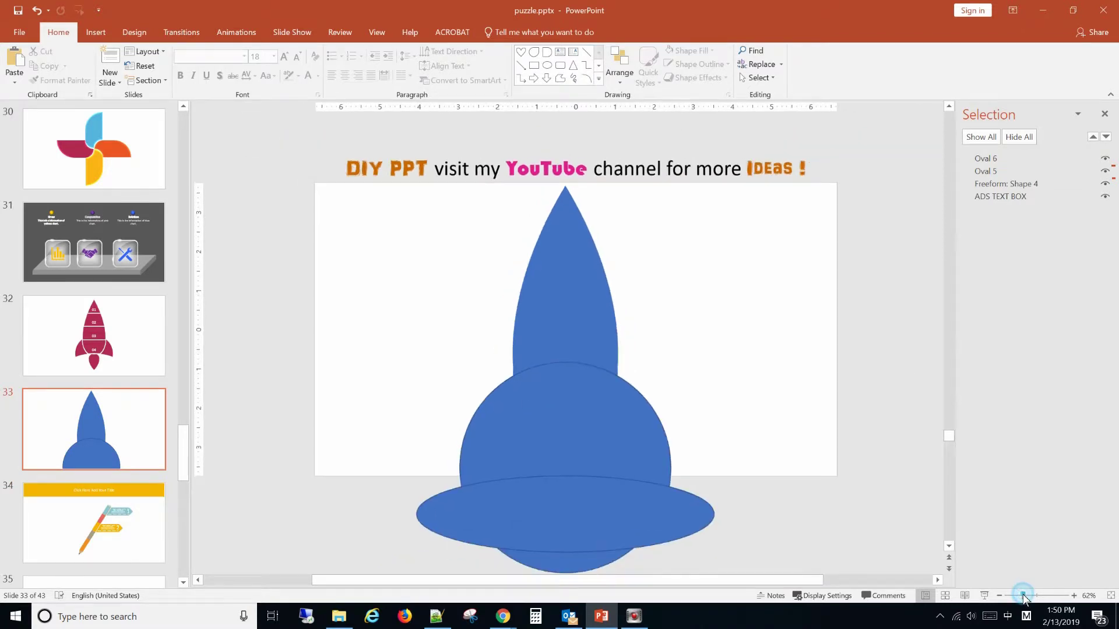
pyautogui.click(572, 549)
pyautogui.moveTo(573, 558); pyautogui.dragTo(574, 572)
pyautogui.click(766, 526)
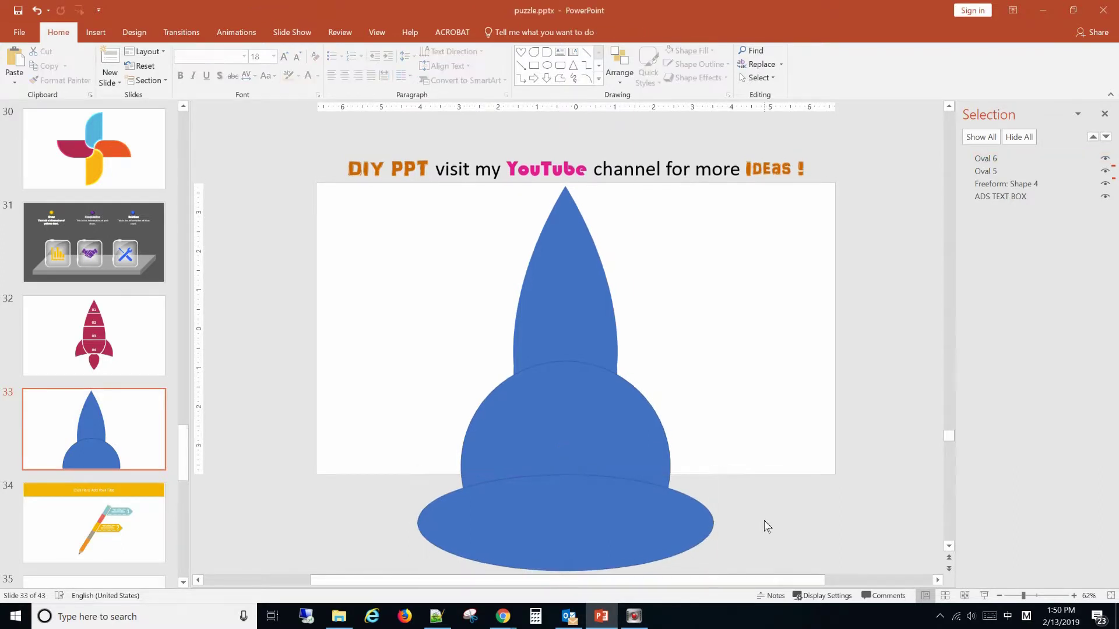
pyautogui.click(700, 528)
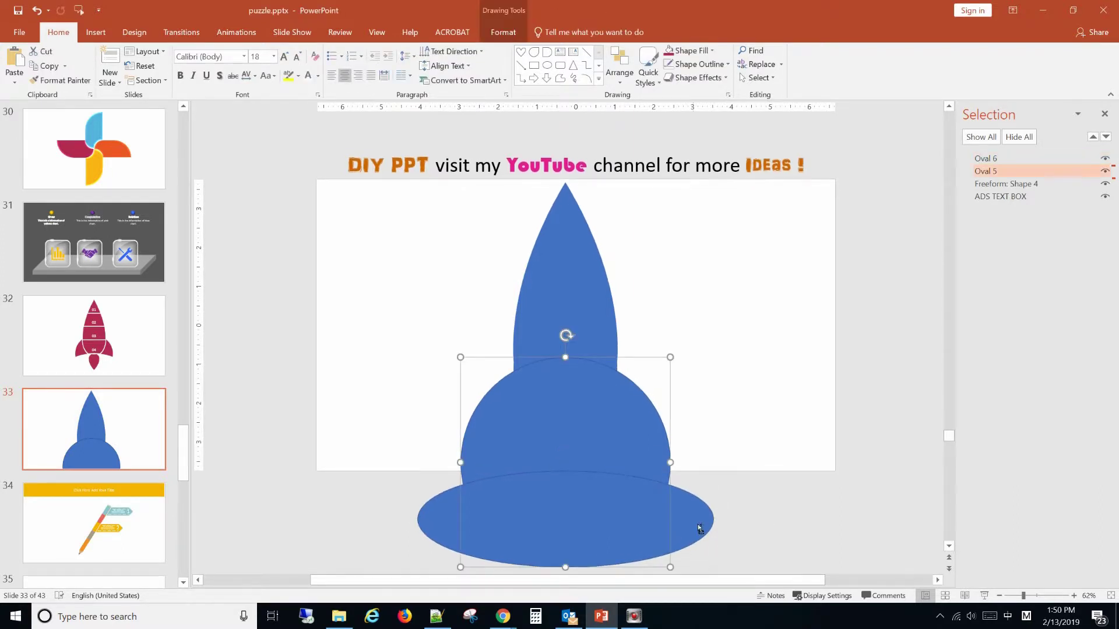
# Subtract the wide oval from the large circle, leaving a concave-bottomed dome.
pyautogui.keyDown('shift'); pyautogui.click(699, 523); pyautogui.keyUp('shift')
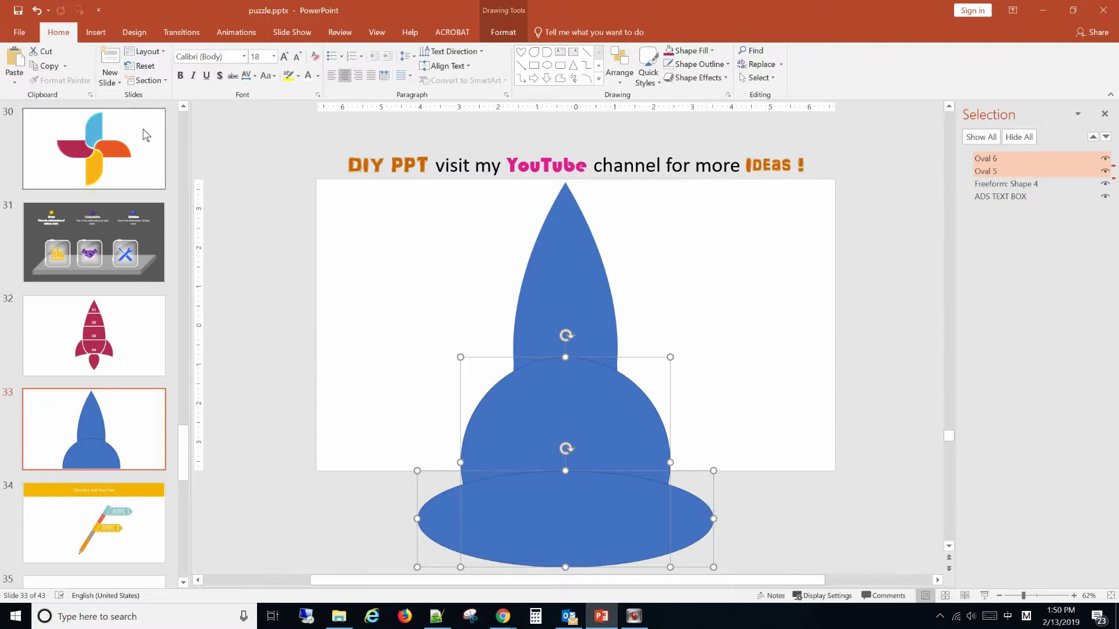
pyautogui.click(489, 35)
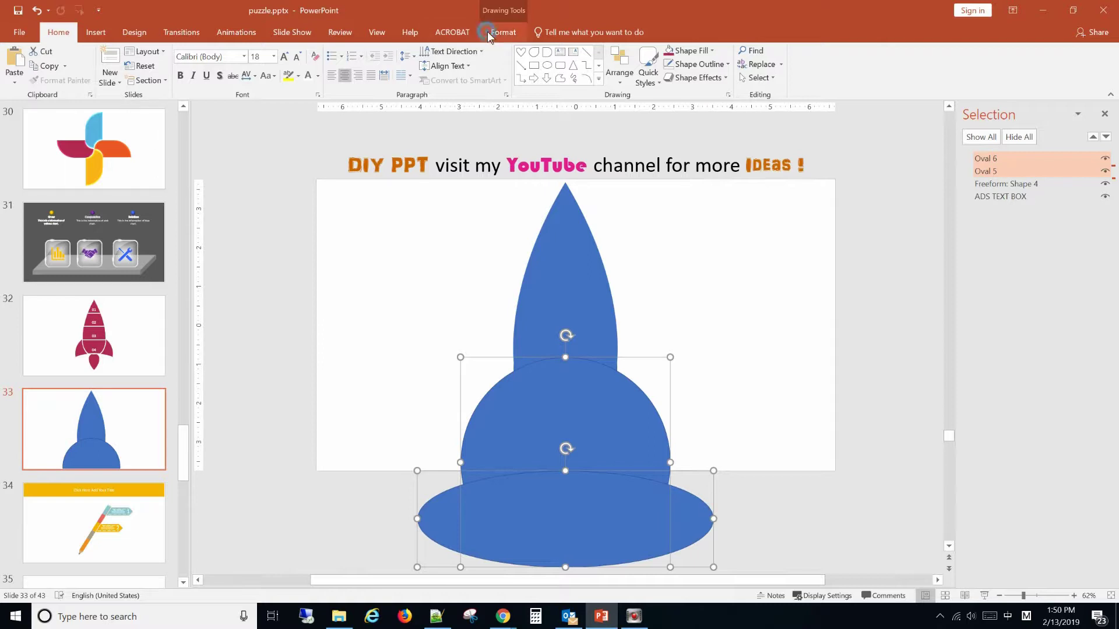
pyautogui.click(129, 78)
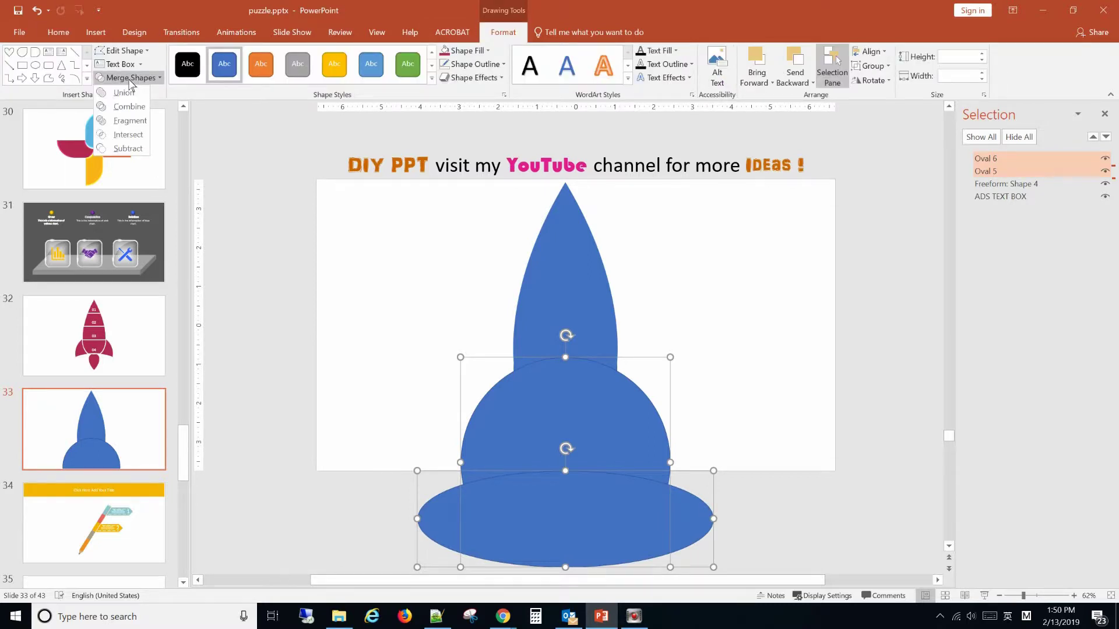
pyautogui.click(123, 148)
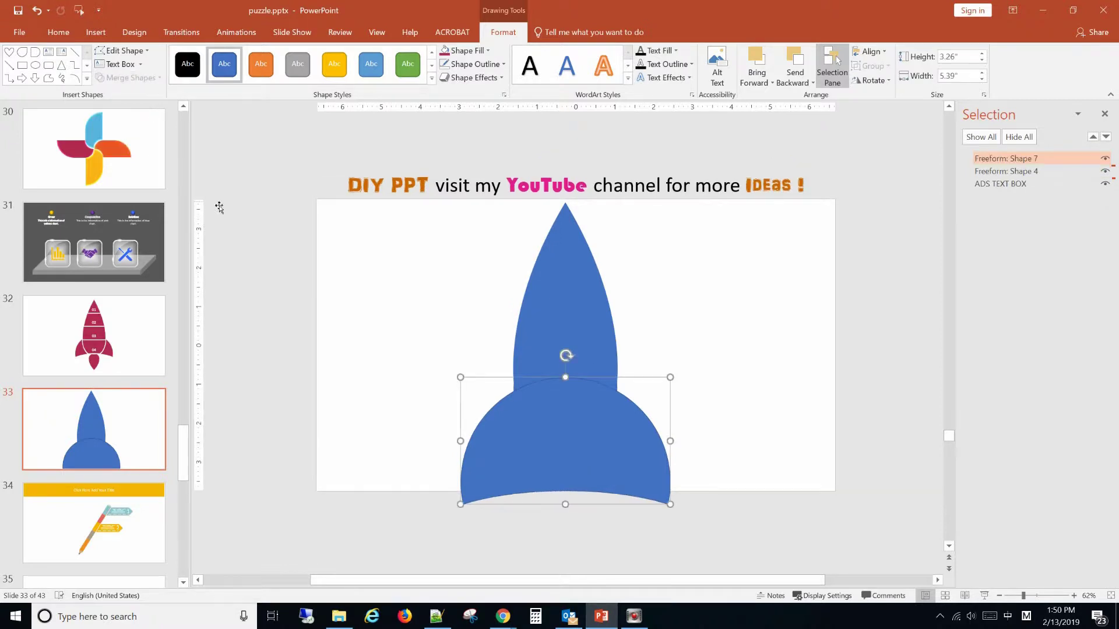
# Raise the dome (Freeform: Shape 7) up against the spike.
pyautogui.click(589, 416)
pyautogui.moveTo(591, 417); pyautogui.dragTo(593, 378)
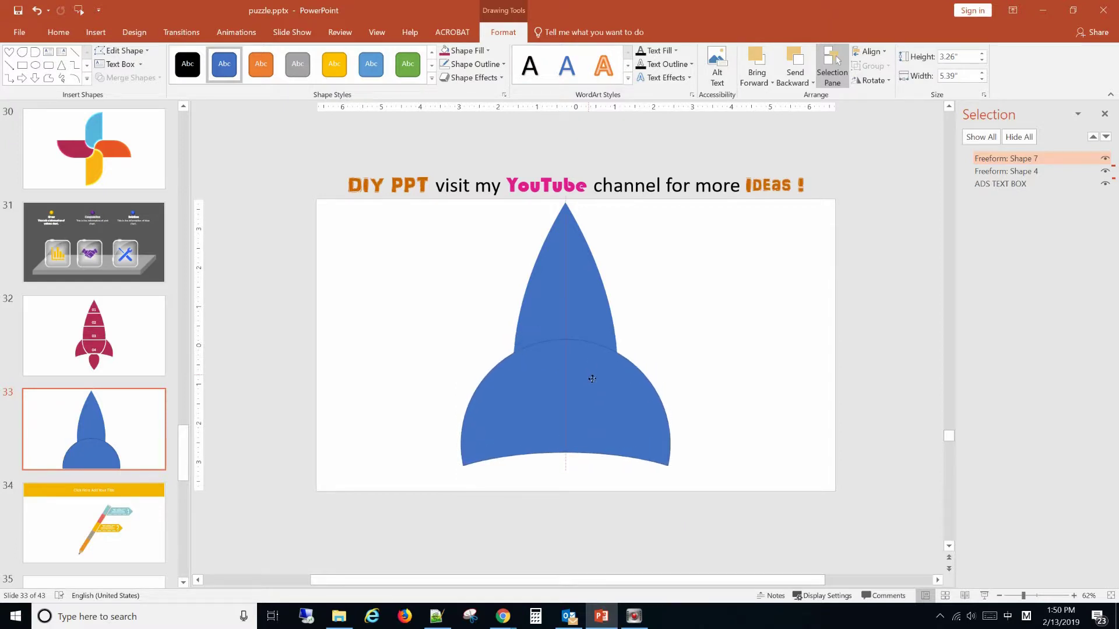
pyautogui.moveTo(592, 379); pyautogui.dragTo(592, 369)
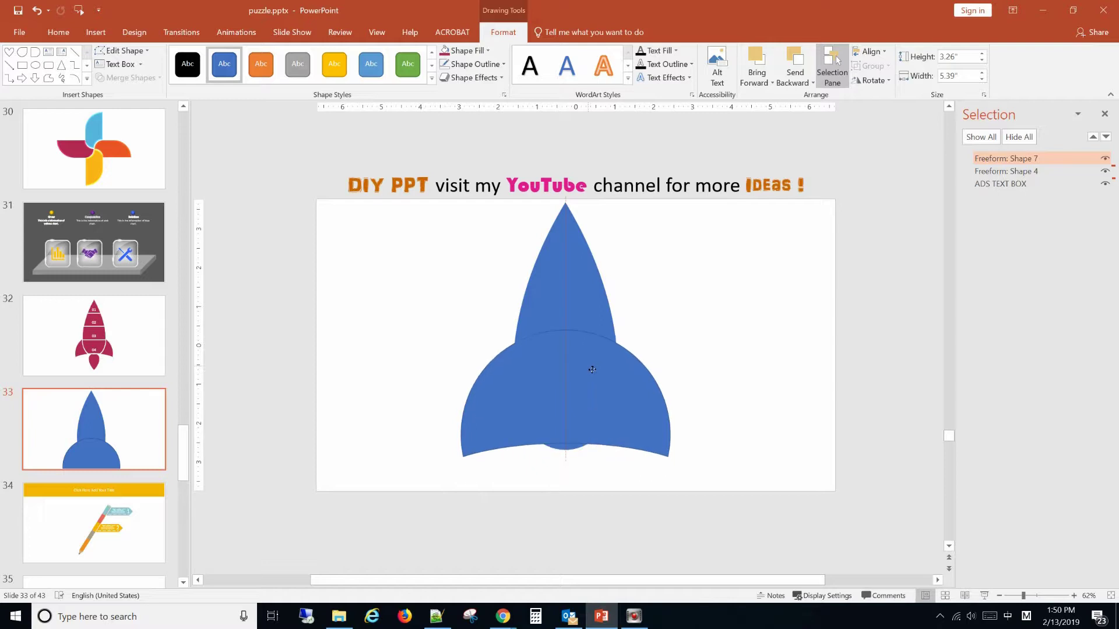
pyautogui.moveTo(592, 369); pyautogui.dragTo(592, 370)
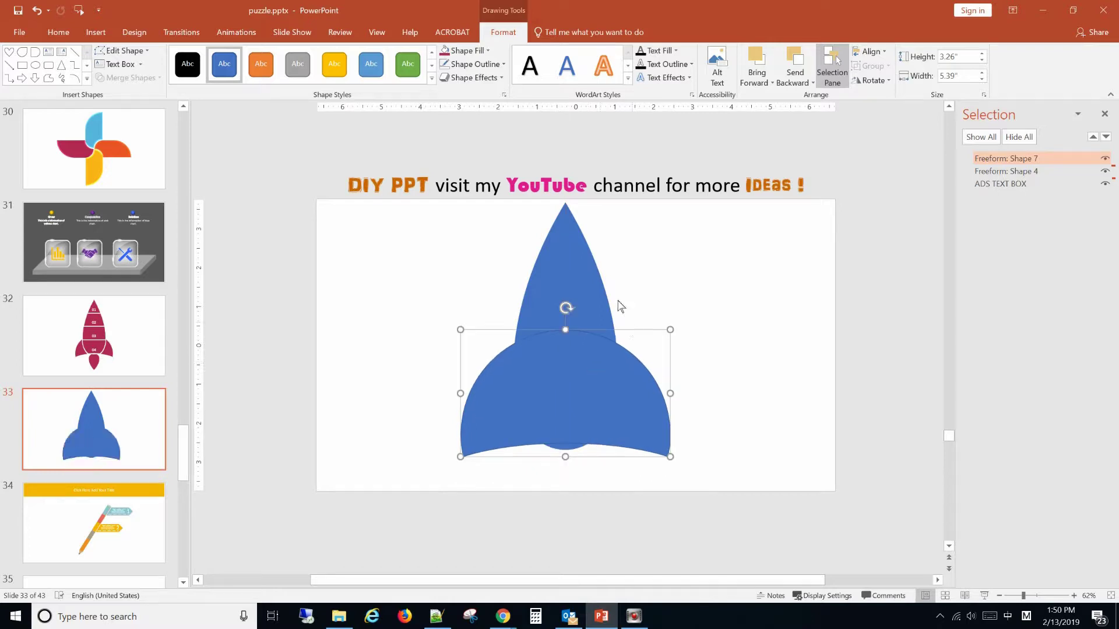
# Copy the spike shape and park the spare copy off the slide's right edge.
pyautogui.rightClick(589, 283)
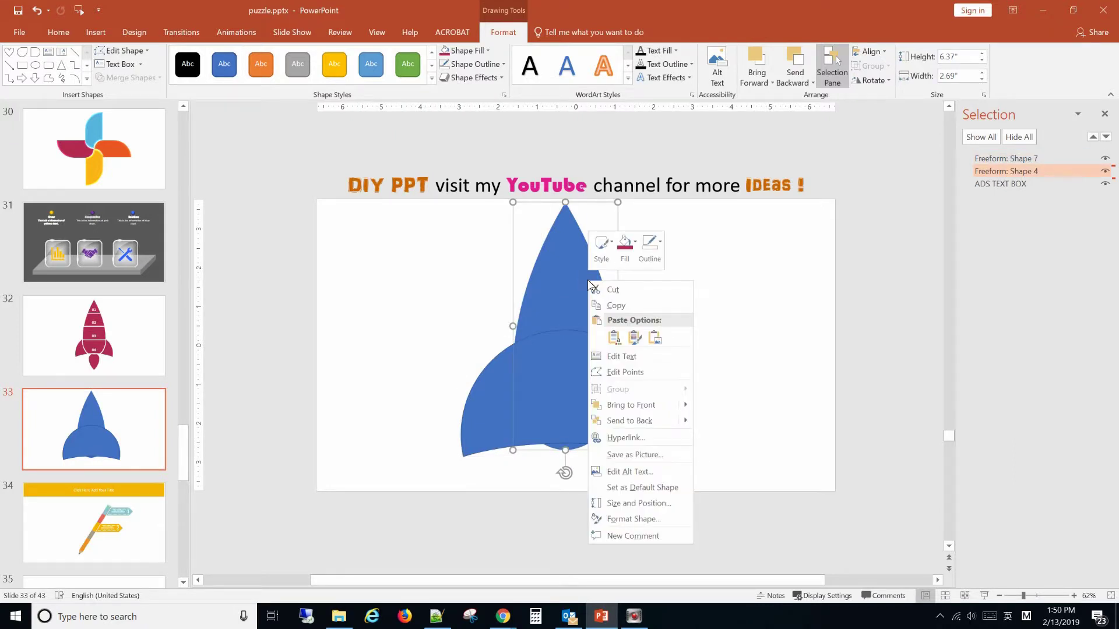
pyautogui.click(616, 305)
pyautogui.rightClick(739, 295)
pyautogui.click(780, 325)
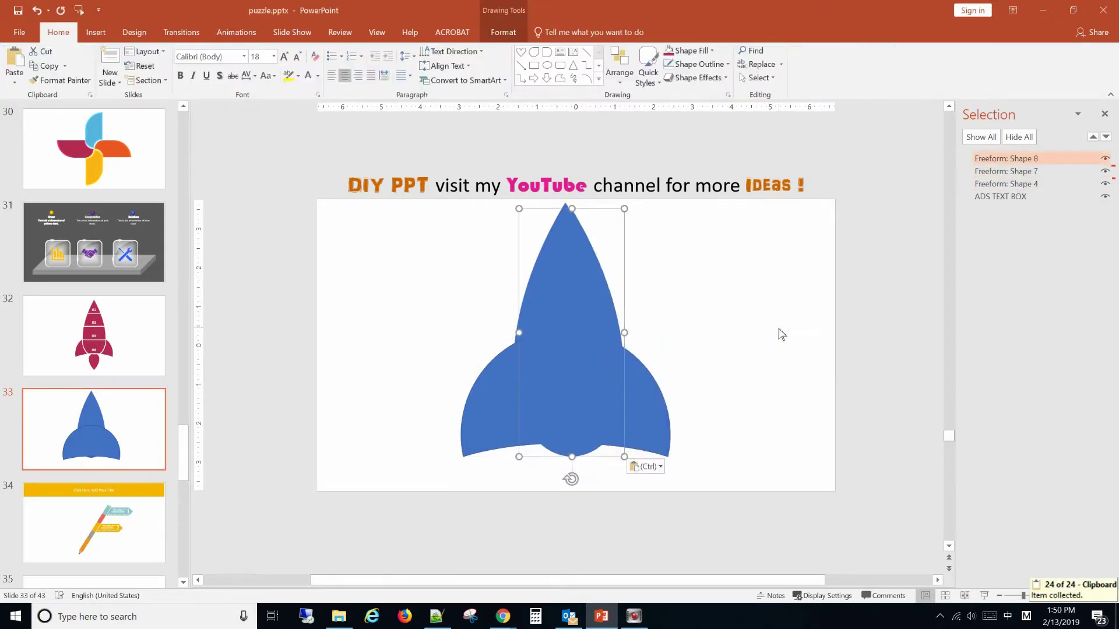
pyautogui.moveTo(617, 293); pyautogui.dragTo(892, 278)
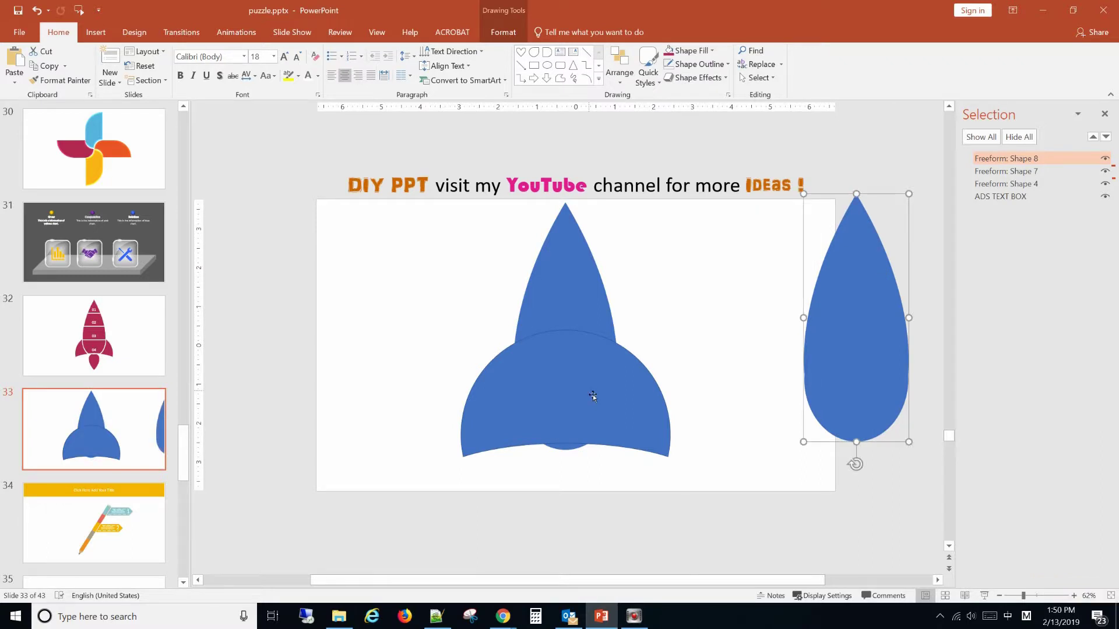
pyautogui.click(702, 395)
# Fragment the spike and dome into separate pieces, Freeform Shapes 9–13.
pyautogui.click(565, 262)
pyautogui.keyDown('shift'); pyautogui.click(638, 397); pyautogui.keyUp('shift')
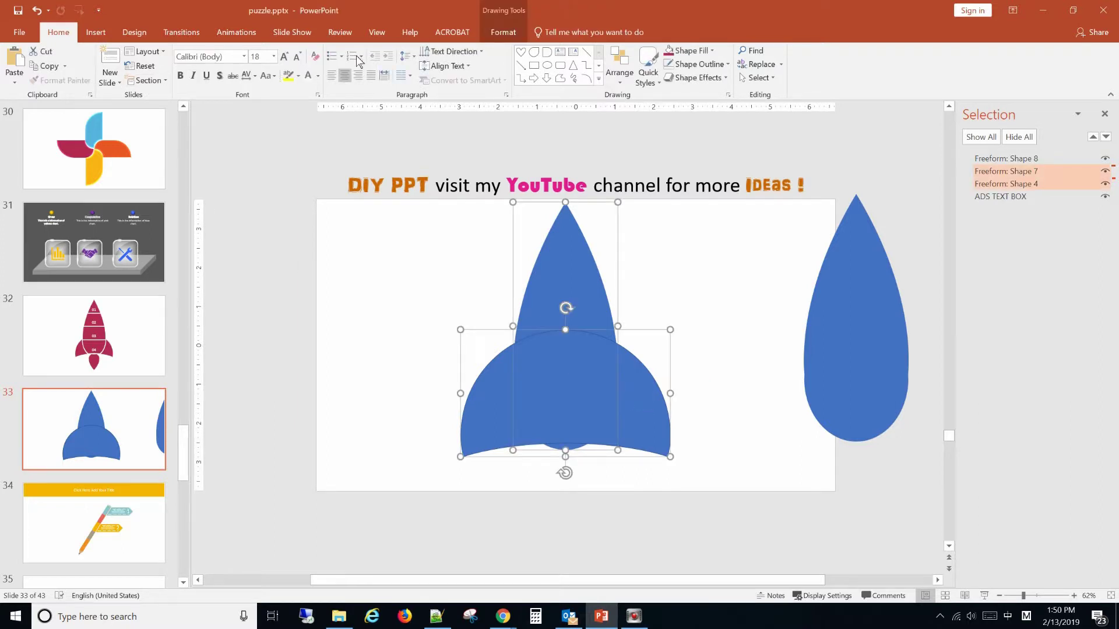
pyautogui.click(503, 32)
pyautogui.click(159, 78)
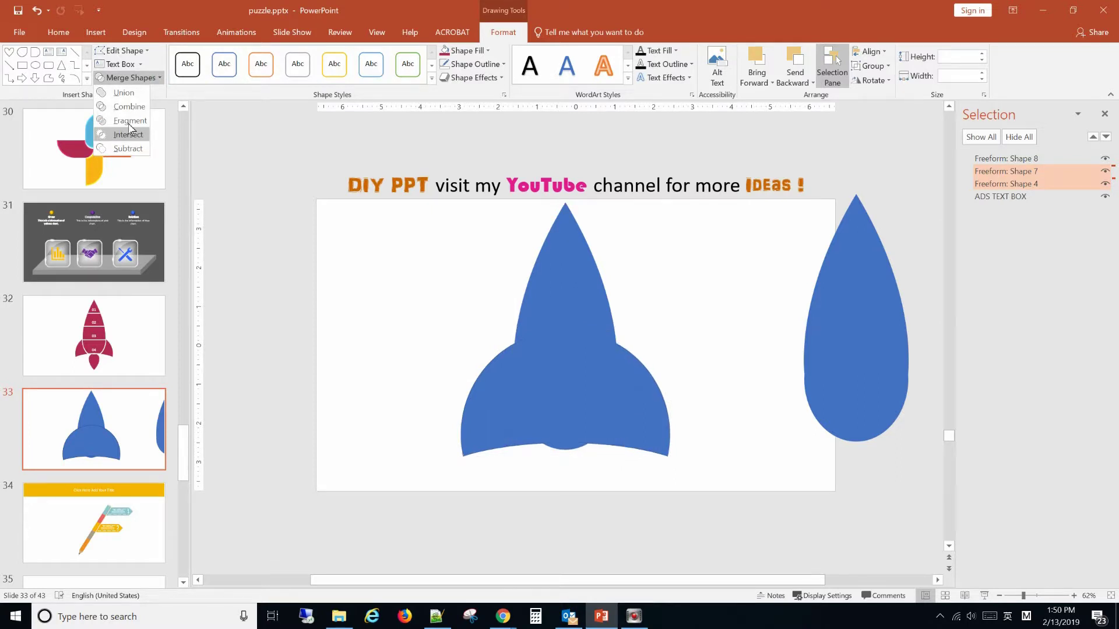
pyautogui.click(130, 120)
pyautogui.click(728, 463)
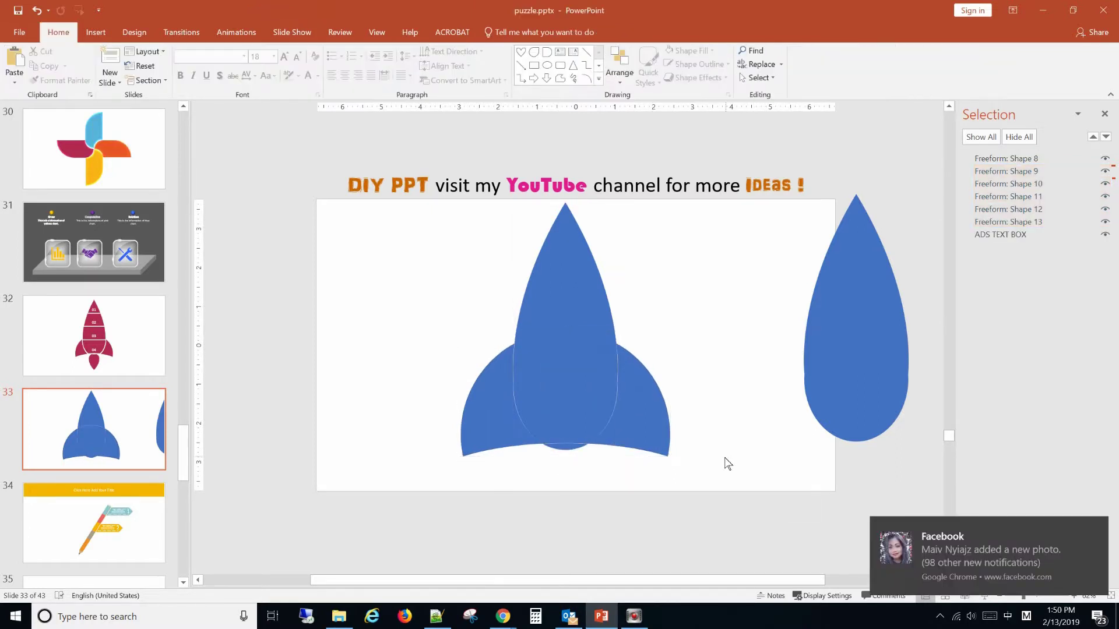
# Delete the bottom sliver and nudge both fins outward to leave gaps beside the body.
pyautogui.click(568, 449)
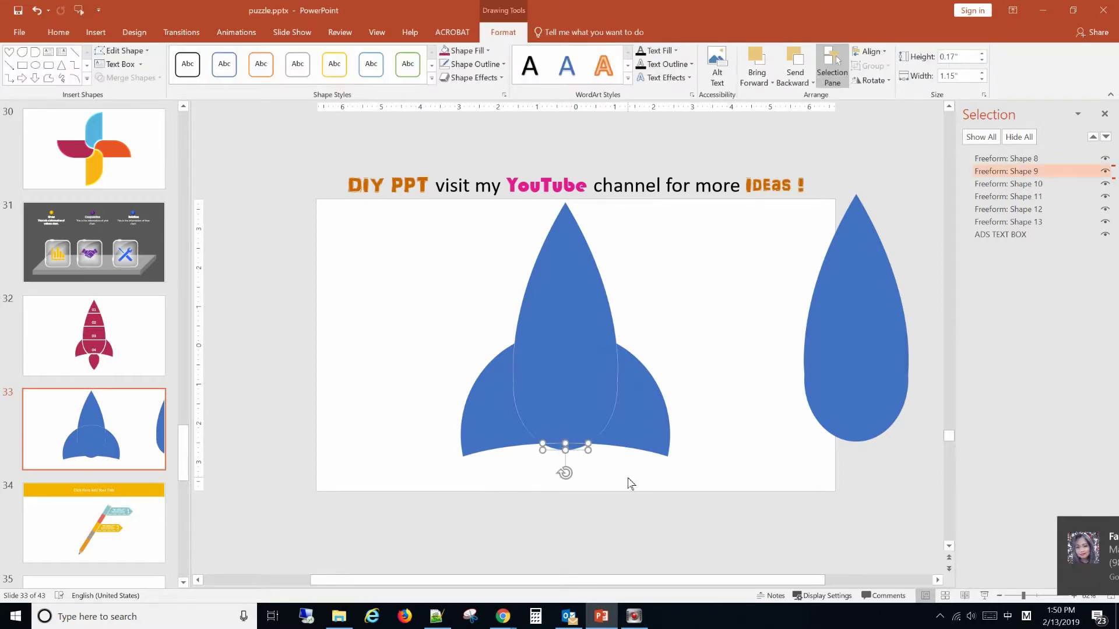
pyautogui.press('Delete')
pyautogui.click(652, 434)
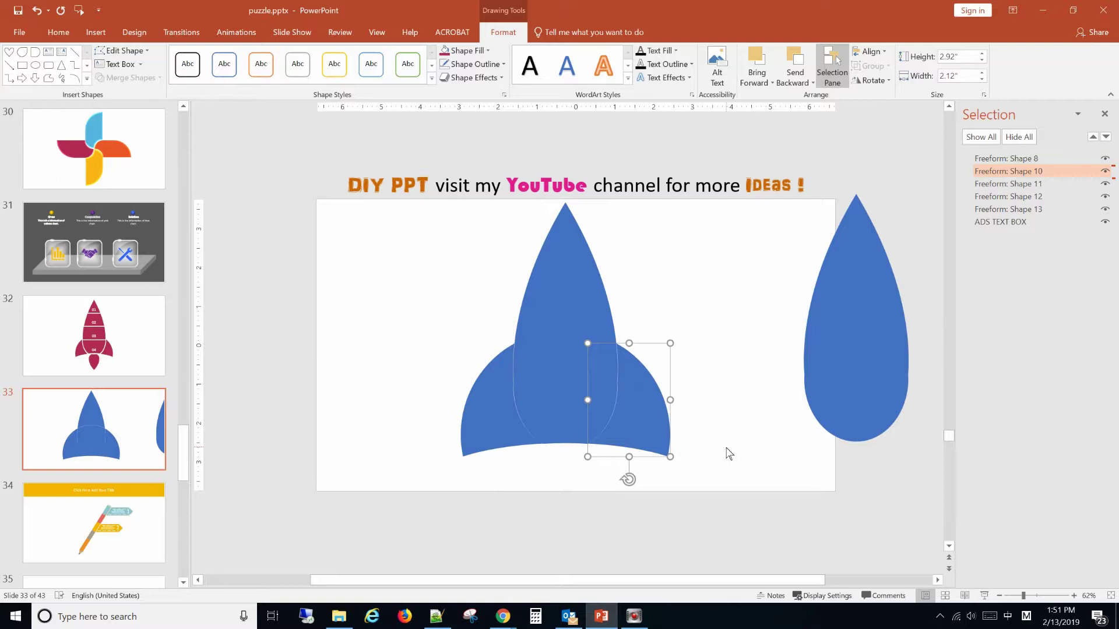
pyautogui.hotkey('ctrl', 'Right')
pyautogui.hotkey('ctrl', 'Right')
pyautogui.hotkey('ctrl', 'Right')
pyautogui.hotkey('ctrl', 'Right')
pyautogui.hotkey('ctrl', 'Right')
pyautogui.hotkey('ctrl', 'Right')
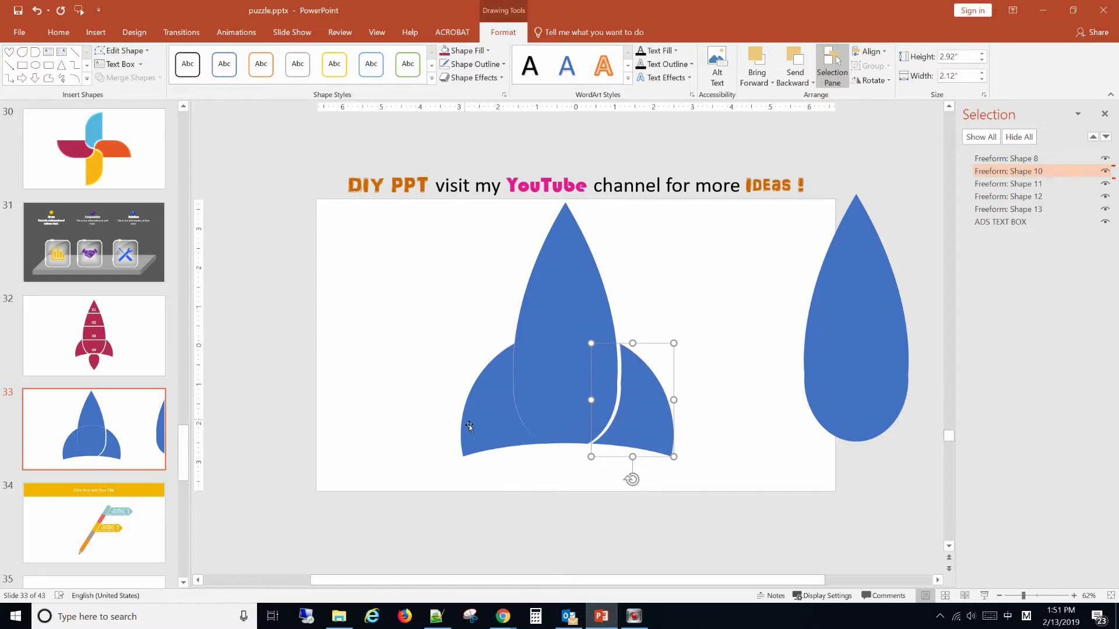
pyautogui.click(469, 427)
pyautogui.hotkey('ctrl', 'Left')
pyautogui.hotkey('ctrl', 'Left')
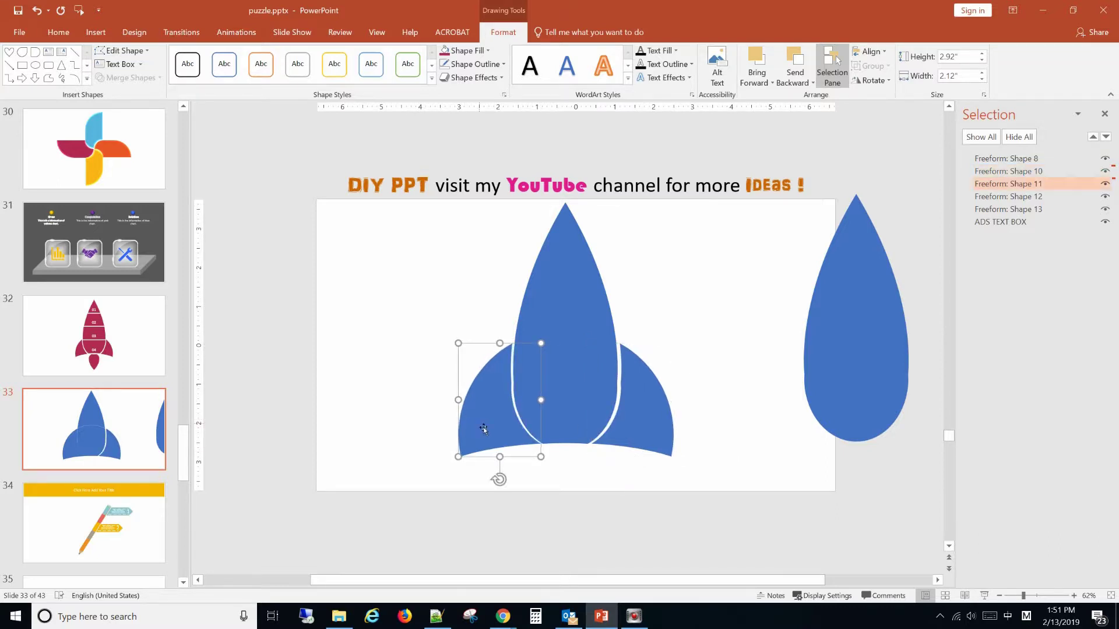
pyautogui.hotkey('ctrl', 'Left')
pyautogui.hotkey('ctrl', 'Left')
pyautogui.hotkey('ctrl', 'Left')
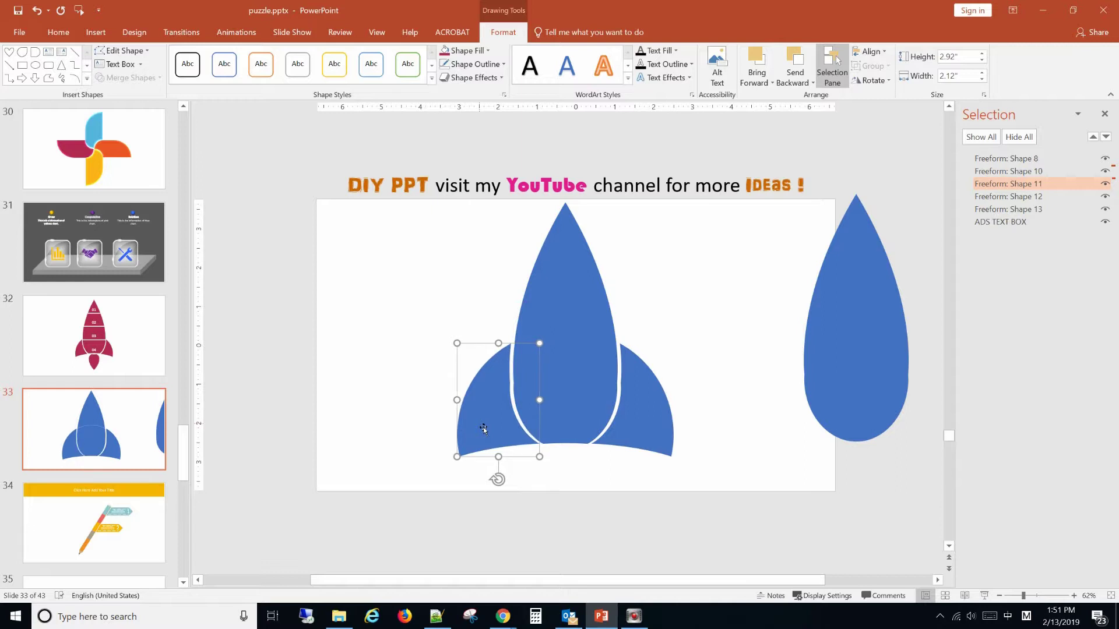
# Union the upper and lower centre body pieces into one shape.
pyautogui.click(592, 471)
pyautogui.click(571, 303)
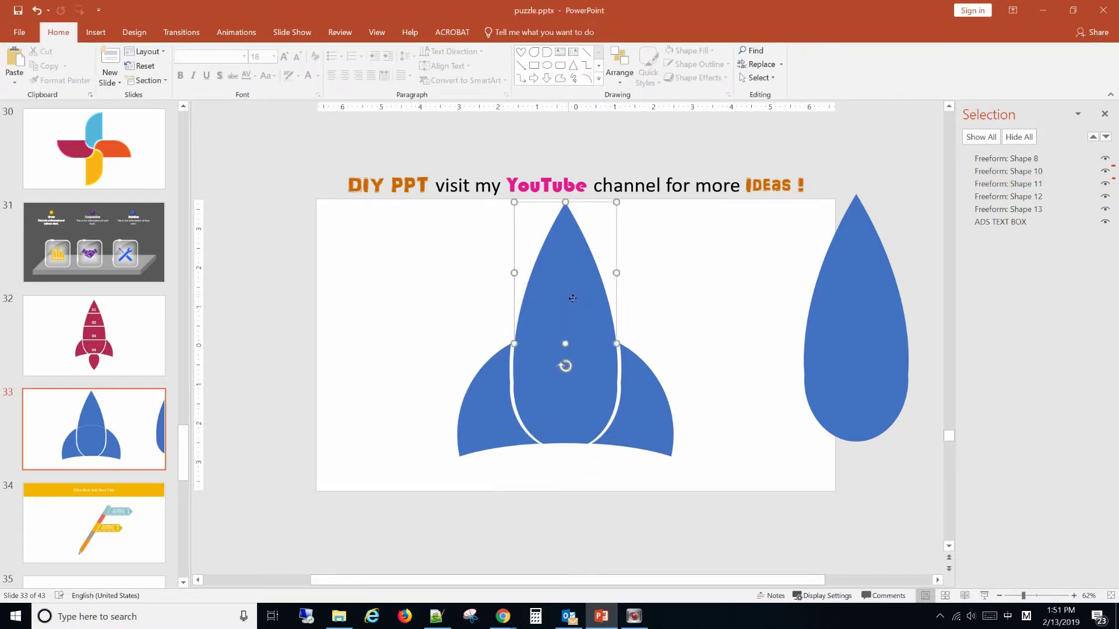
pyautogui.keyDown('shift'); pyautogui.click(570, 394); pyautogui.keyUp('shift')
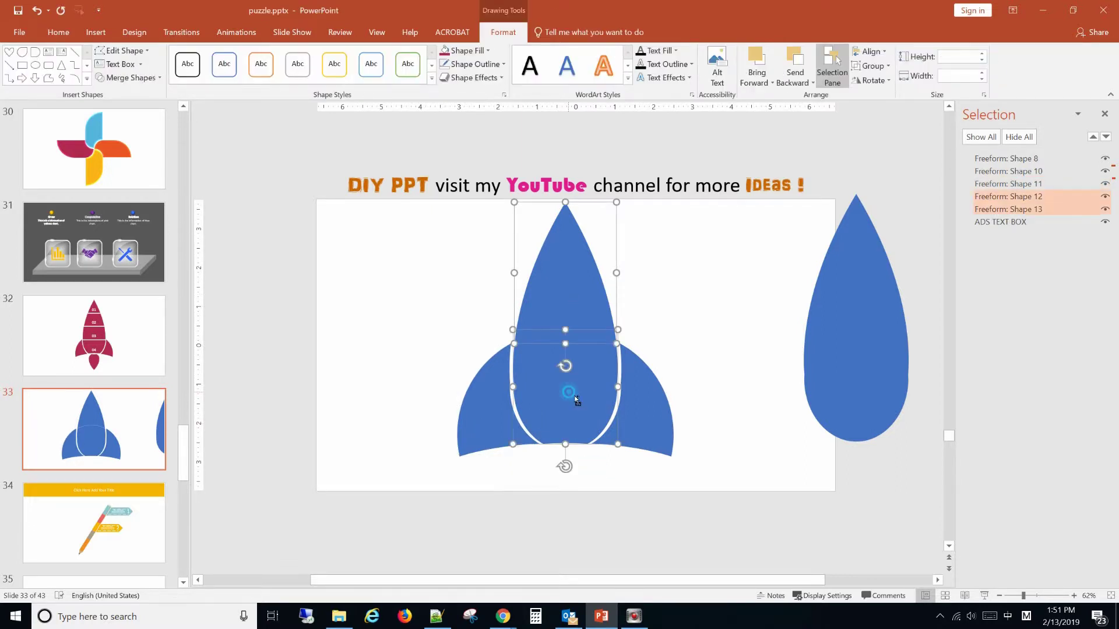
pyautogui.click(129, 77)
pyautogui.click(119, 93)
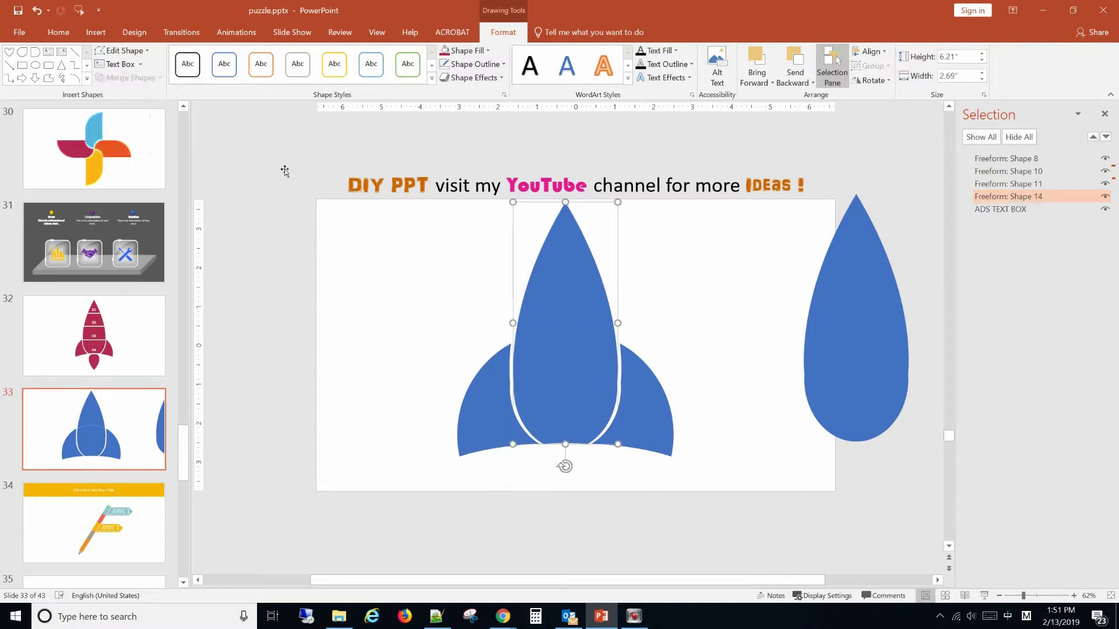
# Select each fin in turn, ending with the spare teardrop shape selected.
pyautogui.click(728, 422)
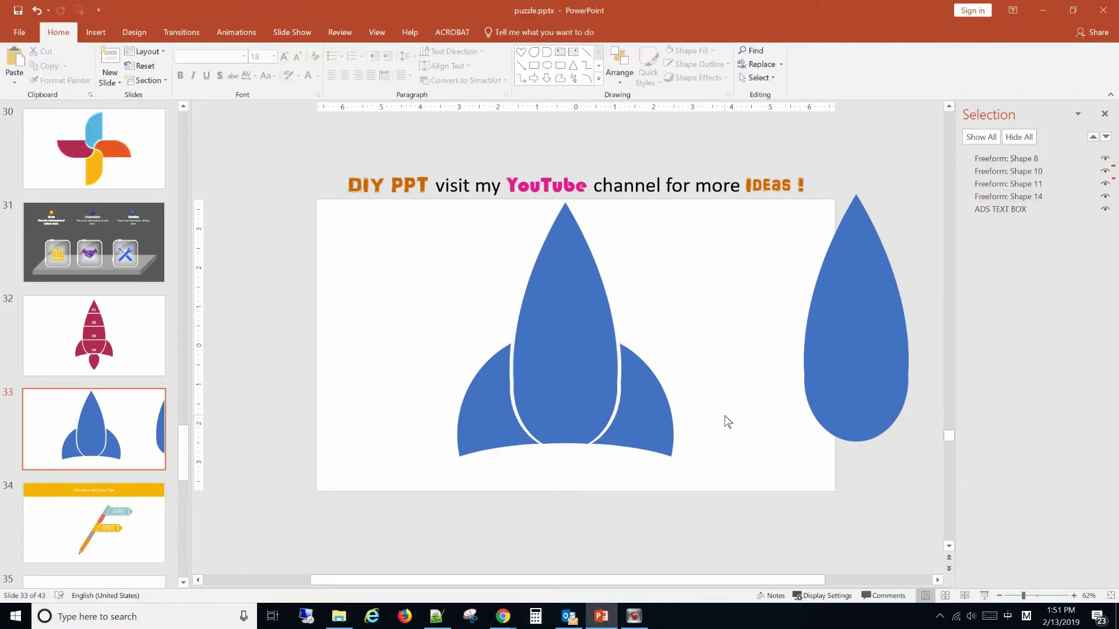
pyautogui.click(663, 415)
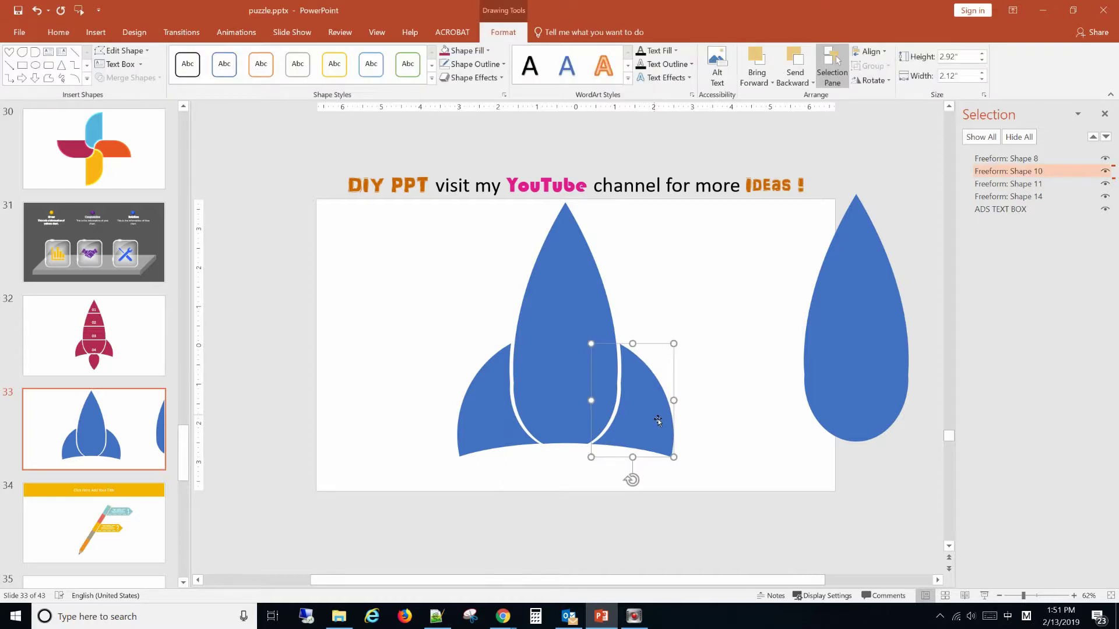
pyautogui.click(465, 432)
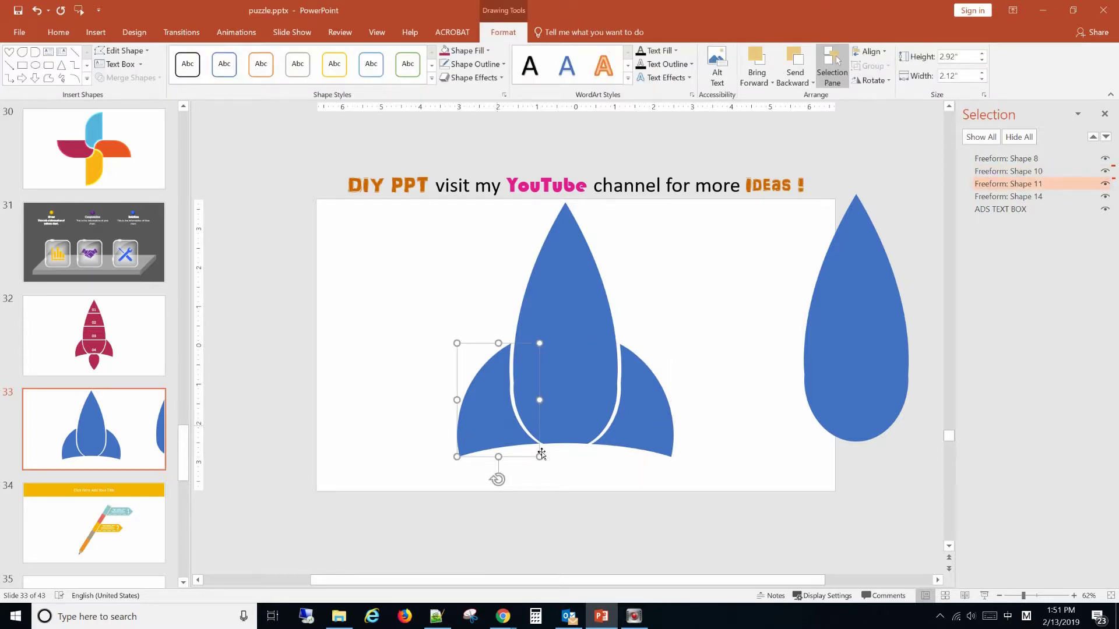
pyautogui.click(893, 363)
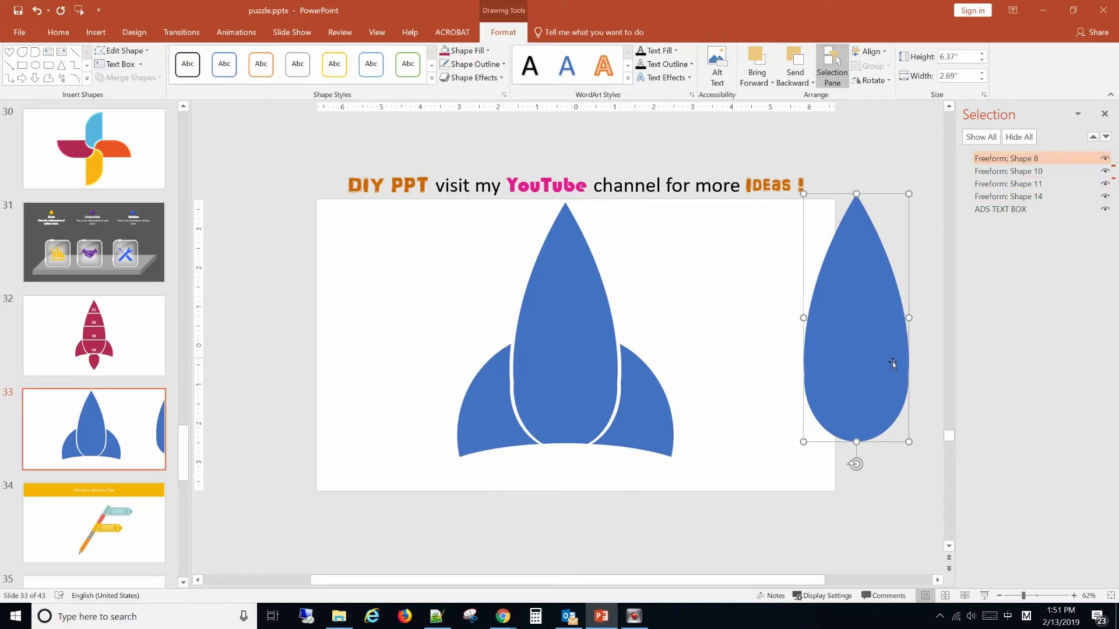
# Flip the teardrop vertically so it points downward.
pyautogui.click(872, 81)
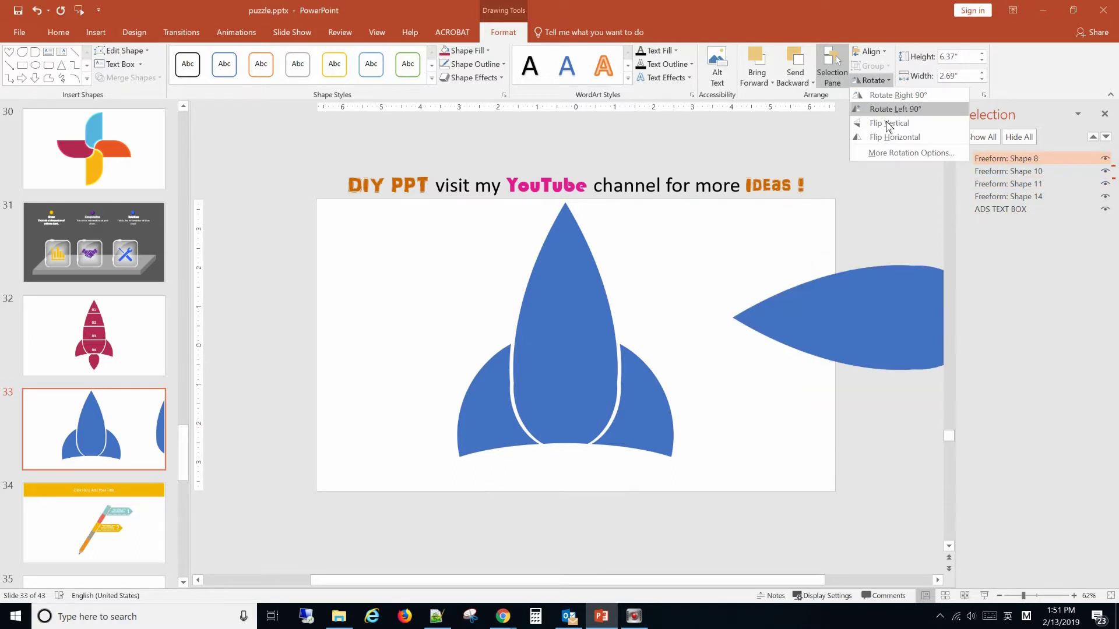
pyautogui.click(884, 124)
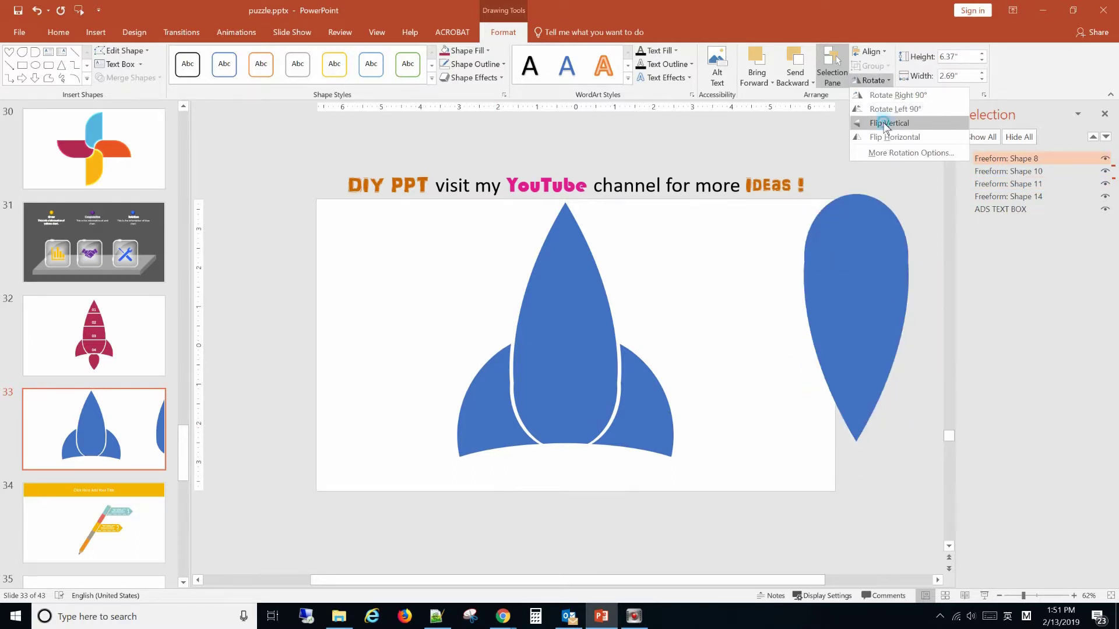
pyautogui.click(884, 123)
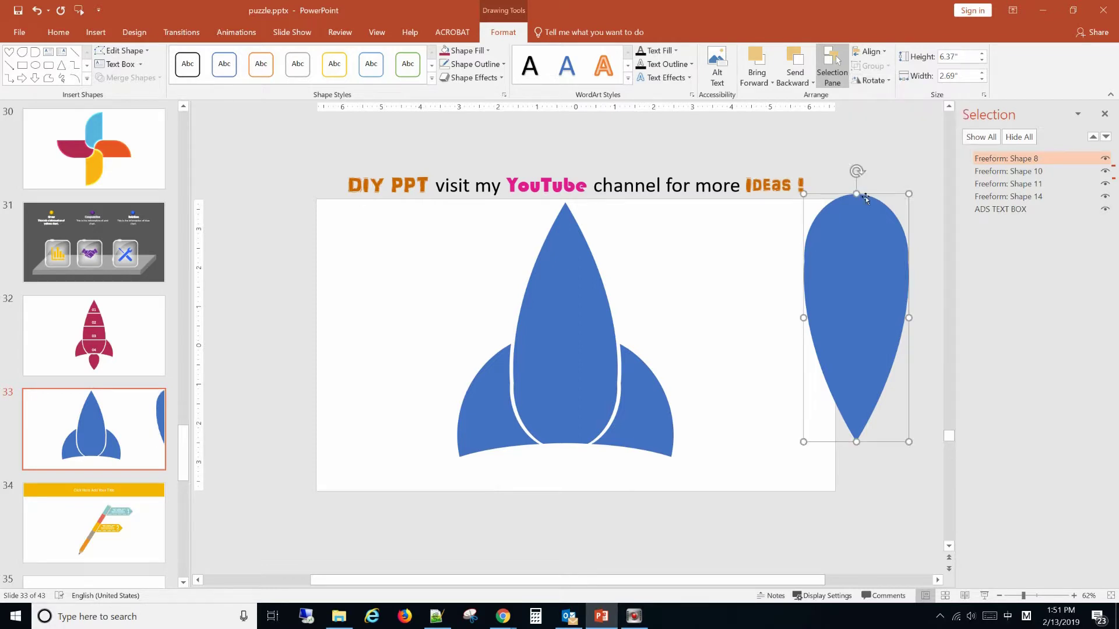
# Shrink the teardrop to 2.07" by 1.4" and centre it beneath the rocket as its flame.
pyautogui.moveTo(865, 201); pyautogui.dragTo(863, 319)
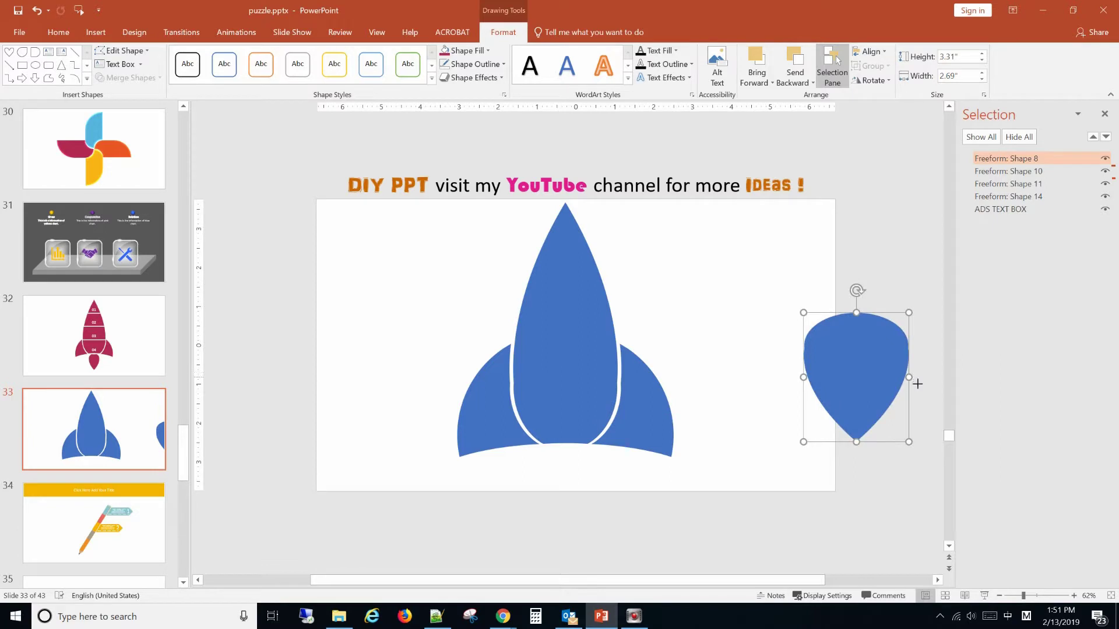
pyautogui.moveTo(913, 378)
pyautogui.mouseDown()
pyautogui.moveTo(878, 392)
pyautogui.moveTo(799, 379)
pyautogui.moveTo(809, 377)
pyautogui.mouseUp()
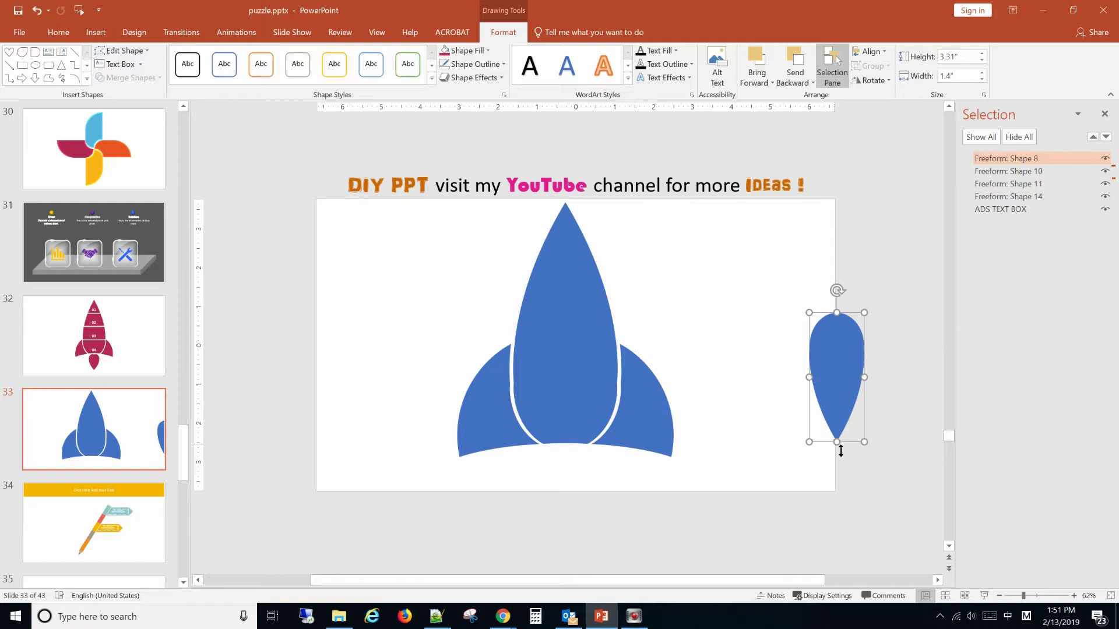
pyautogui.moveTo(840, 452); pyautogui.dragTo(840, 404)
pyautogui.moveTo(835, 338)
pyautogui.mouseDown()
pyautogui.moveTo(794, 380)
pyautogui.moveTo(568, 482)
pyautogui.moveTo(564, 473)
pyautogui.mouseUp()
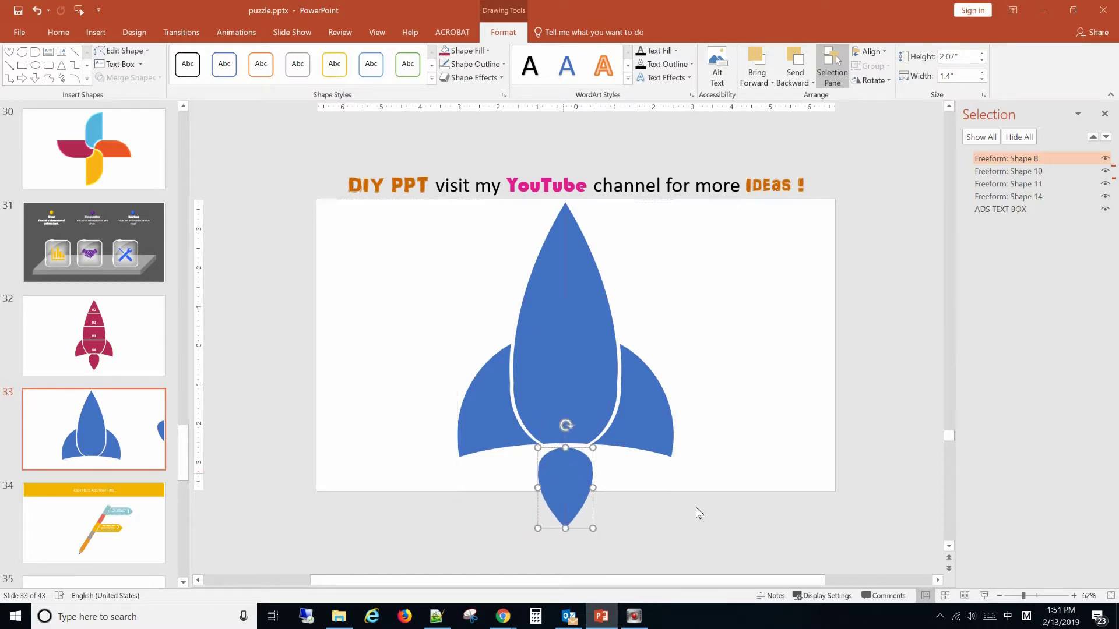
pyautogui.click(722, 527)
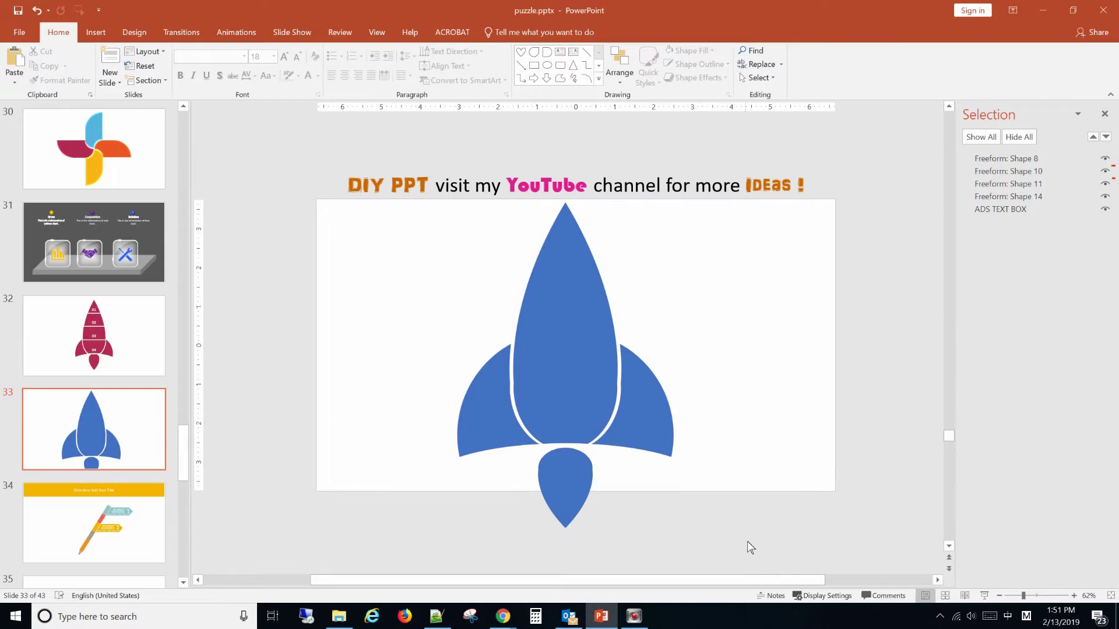
# Group the flame, both fins and the body into one group.
pyautogui.moveTo(750, 548)
pyautogui.mouseDown()
pyautogui.moveTo(402, 157)
pyautogui.moveTo(922, 434)
pyautogui.mouseUp()
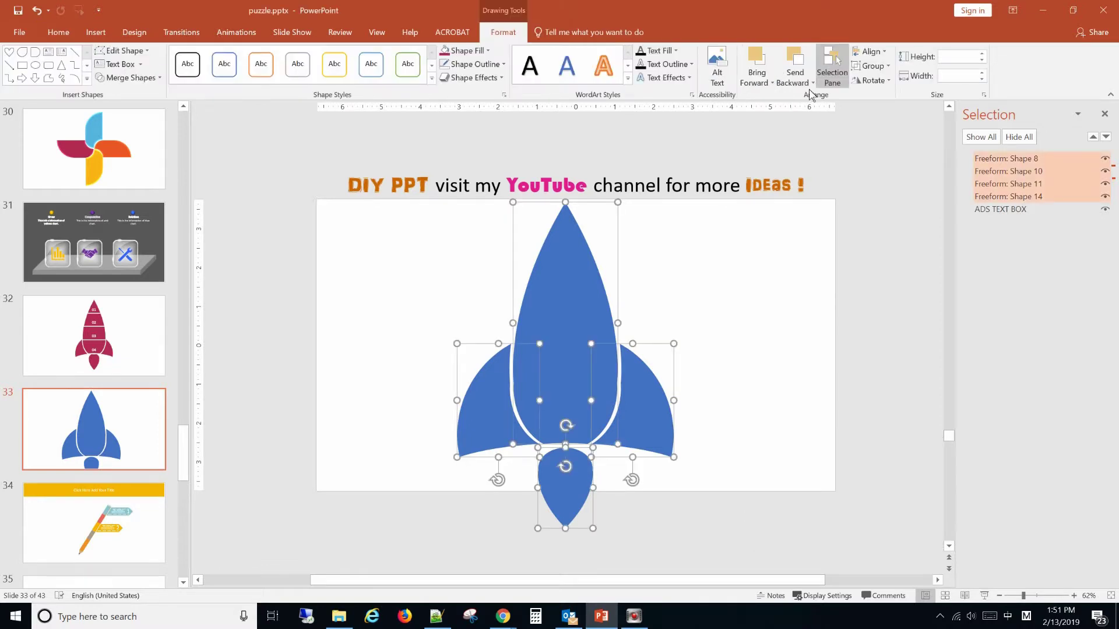
pyautogui.click(873, 66)
pyautogui.click(882, 84)
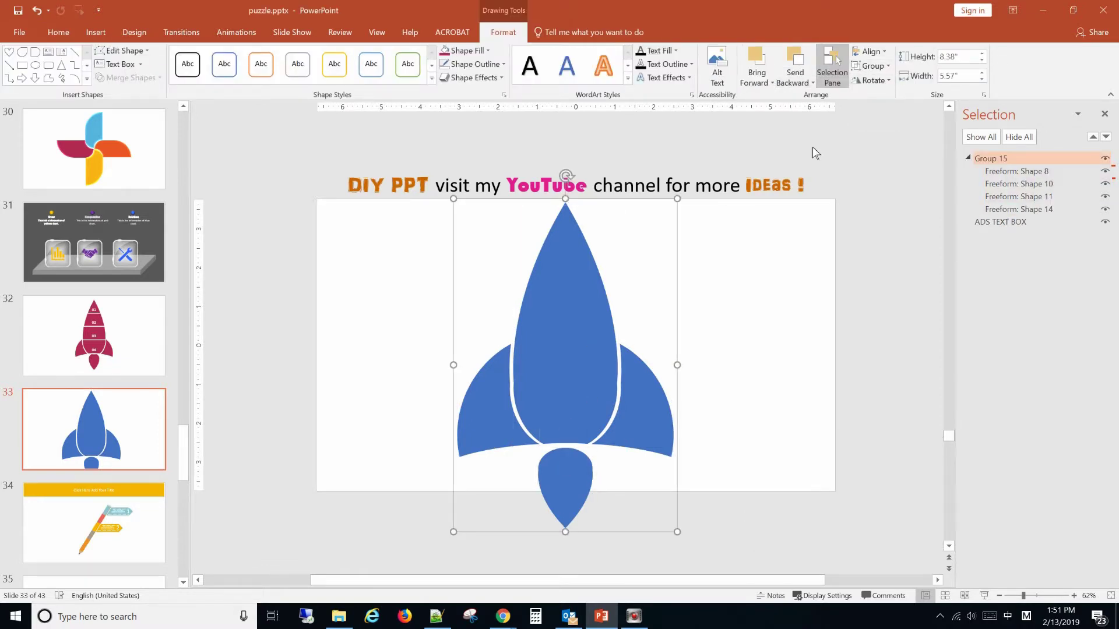
# Shrink the rocket group to 6.54" by 4.34" and centre it on the slide.
pyautogui.moveTo(677, 198); pyautogui.dragTo(630, 270)
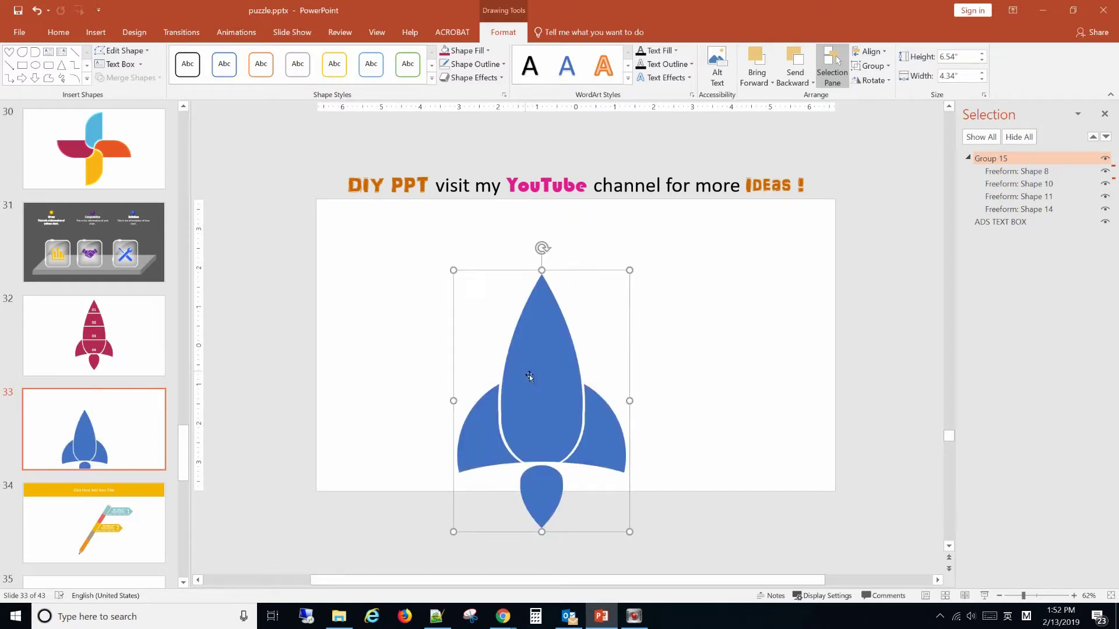
pyautogui.moveTo(530, 377); pyautogui.dragTo(560, 315)
pyautogui.click(716, 432)
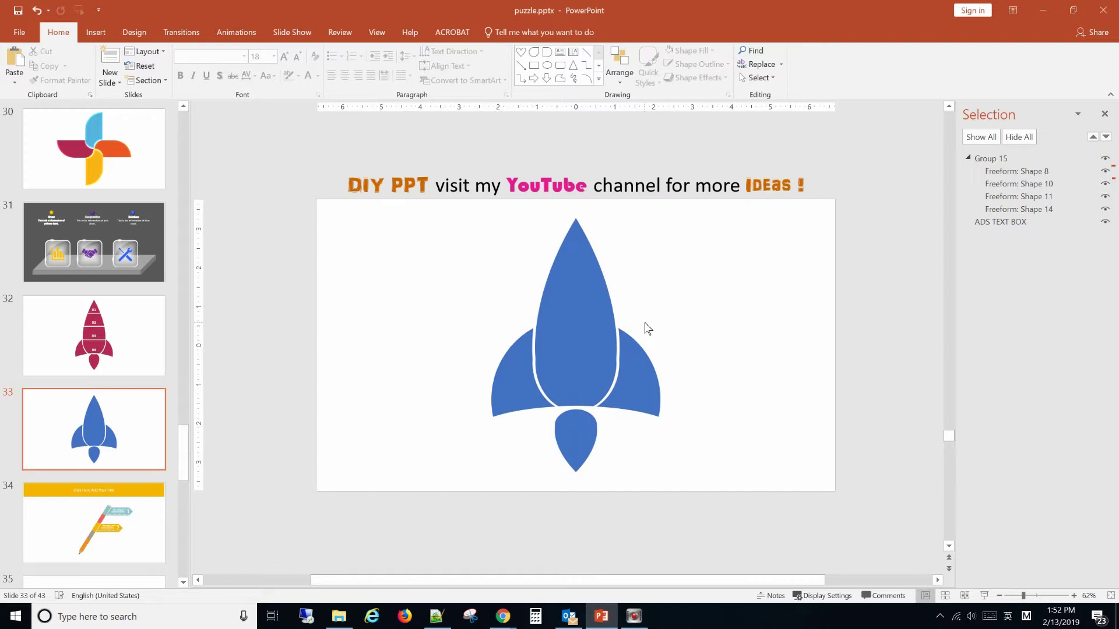
pyautogui.click(595, 324)
# Ungroup the rocket back into its separate pieces.
pyautogui.rightClick(590, 319)
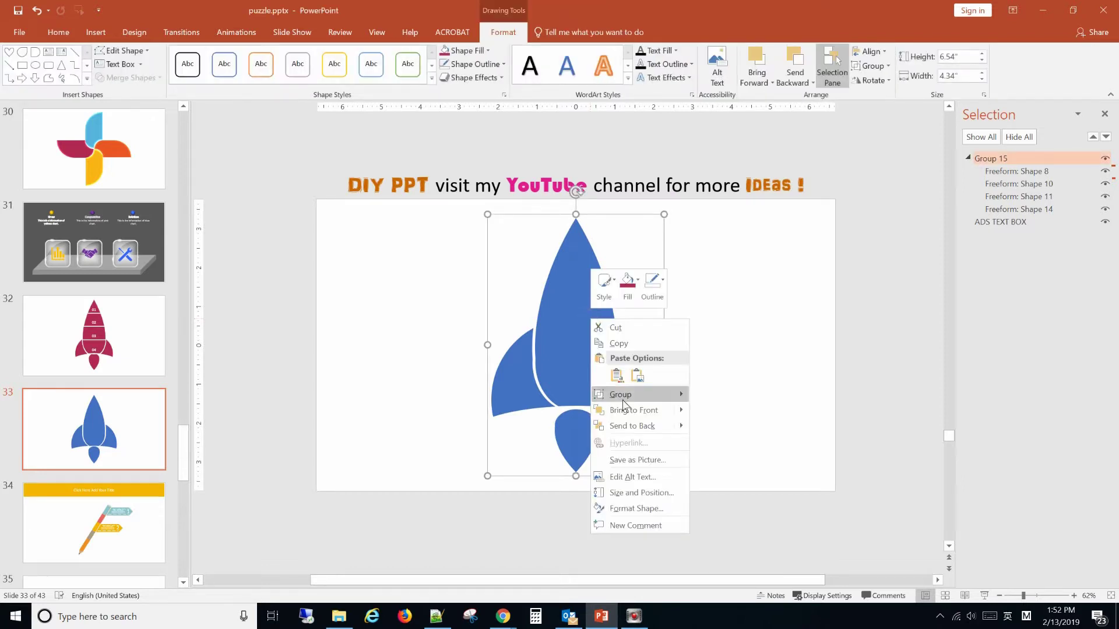
pyautogui.click(720, 426)
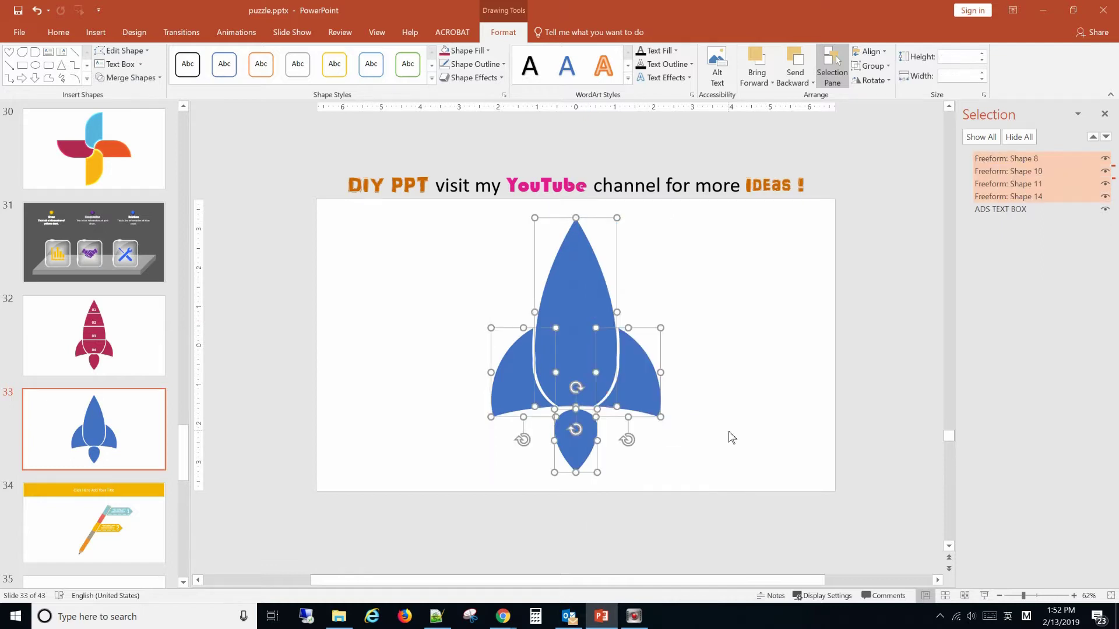
pyautogui.click(836, 336)
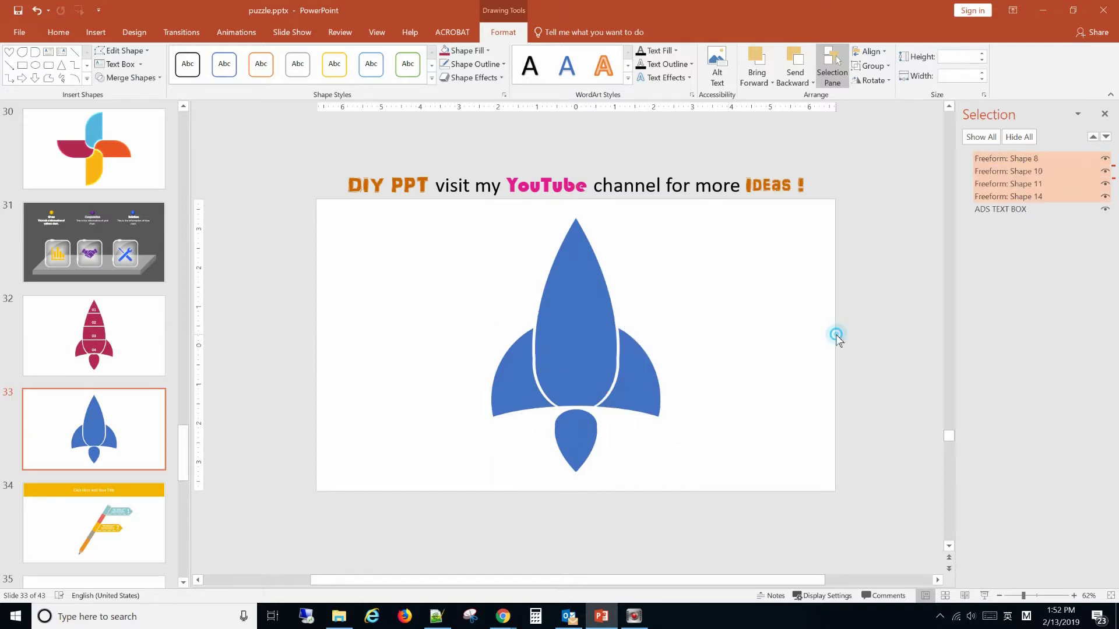
# Hide both fins and the tail flame in the Selection Pane, leaving only the body visible.
pyautogui.click(1084, 196)
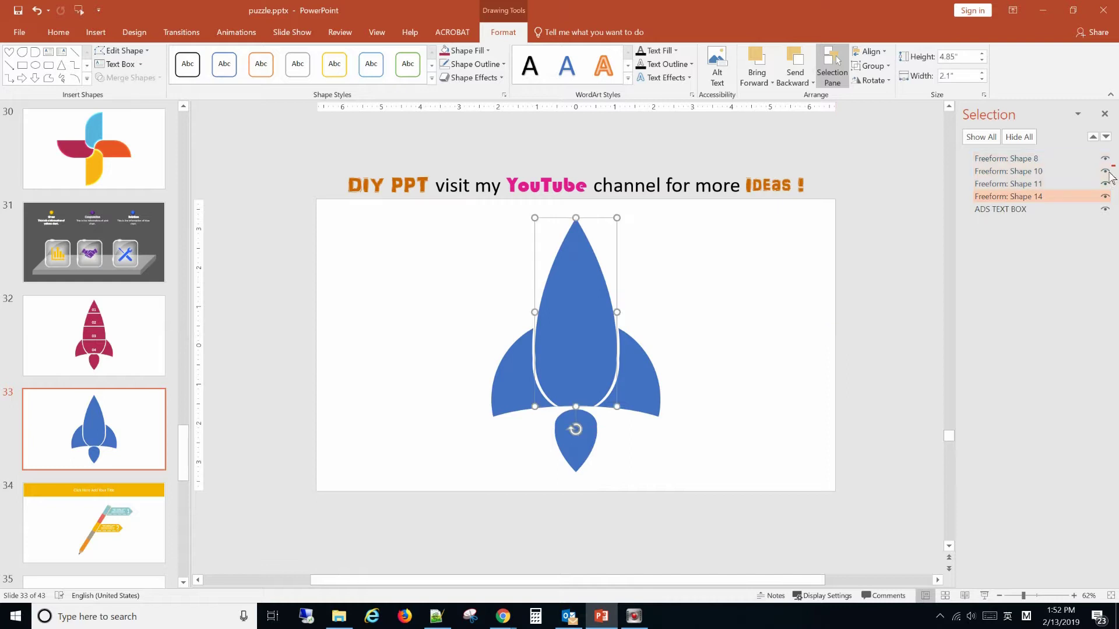
pyautogui.click(1105, 184)
pyautogui.click(1105, 171)
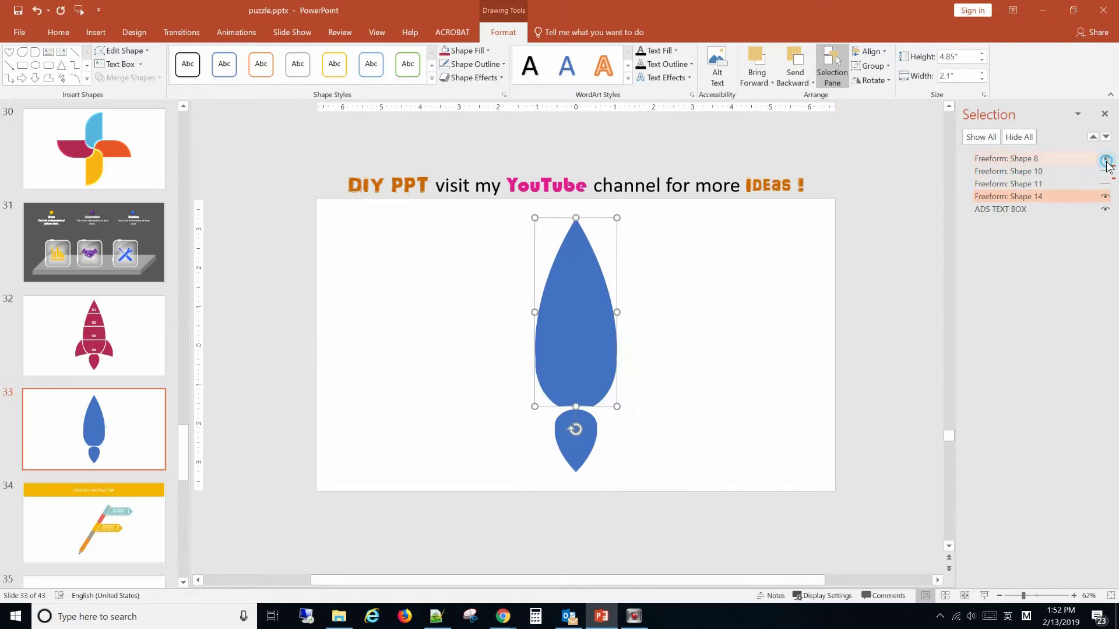
pyautogui.click(1106, 161)
pyautogui.click(710, 378)
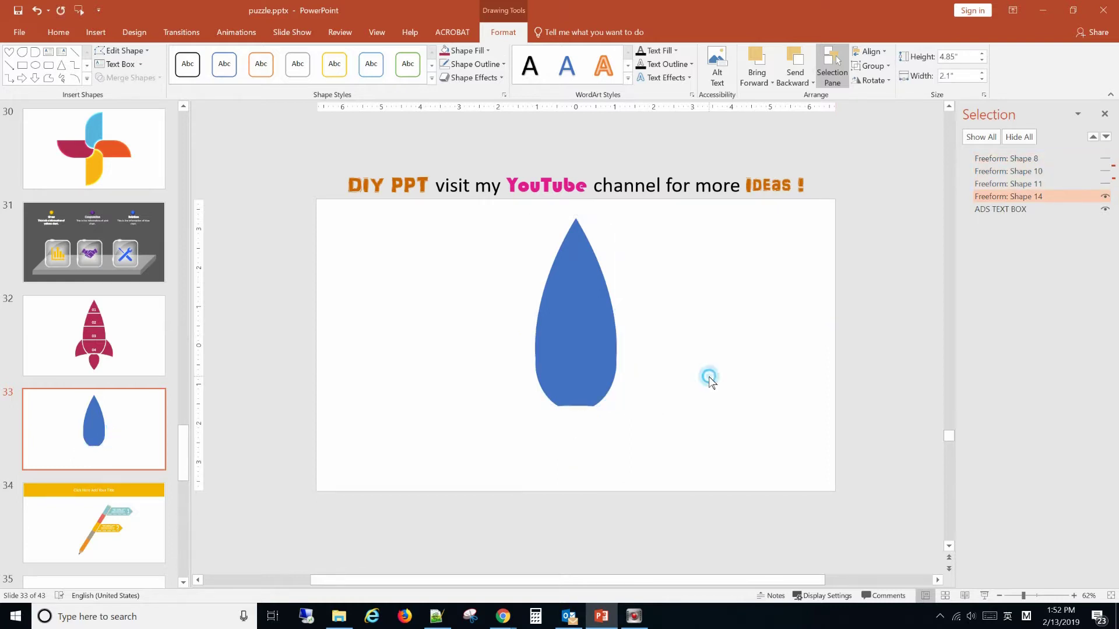
# Draw a 0.05" by 5.79" rectangle across the teardrop's pointed tip.
pyautogui.click(96, 32)
pyautogui.click(207, 64)
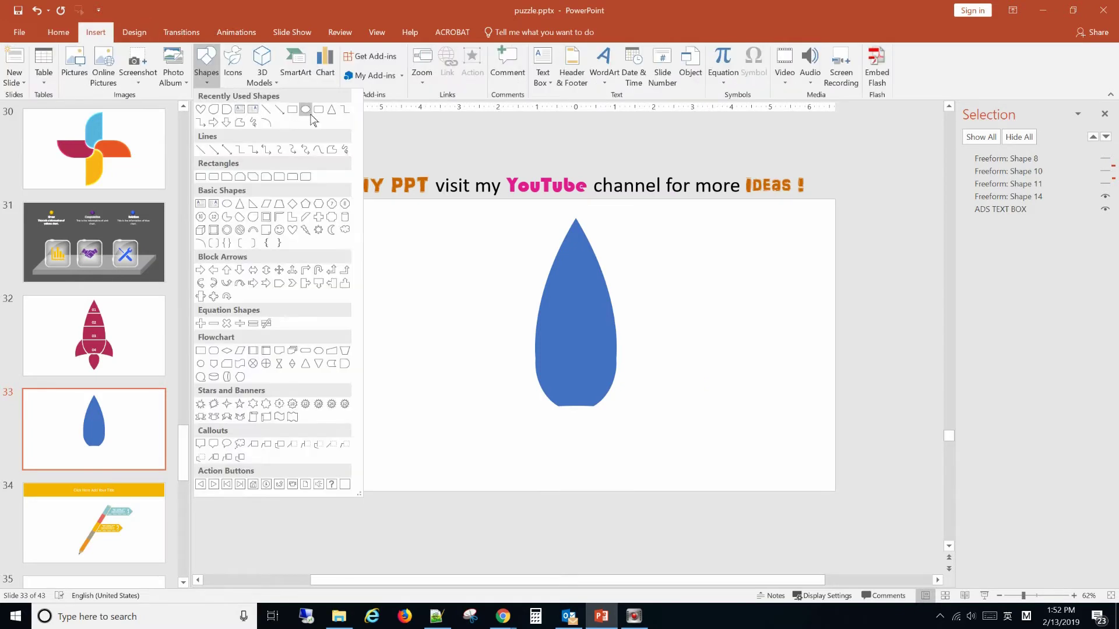
pyautogui.click(294, 111)
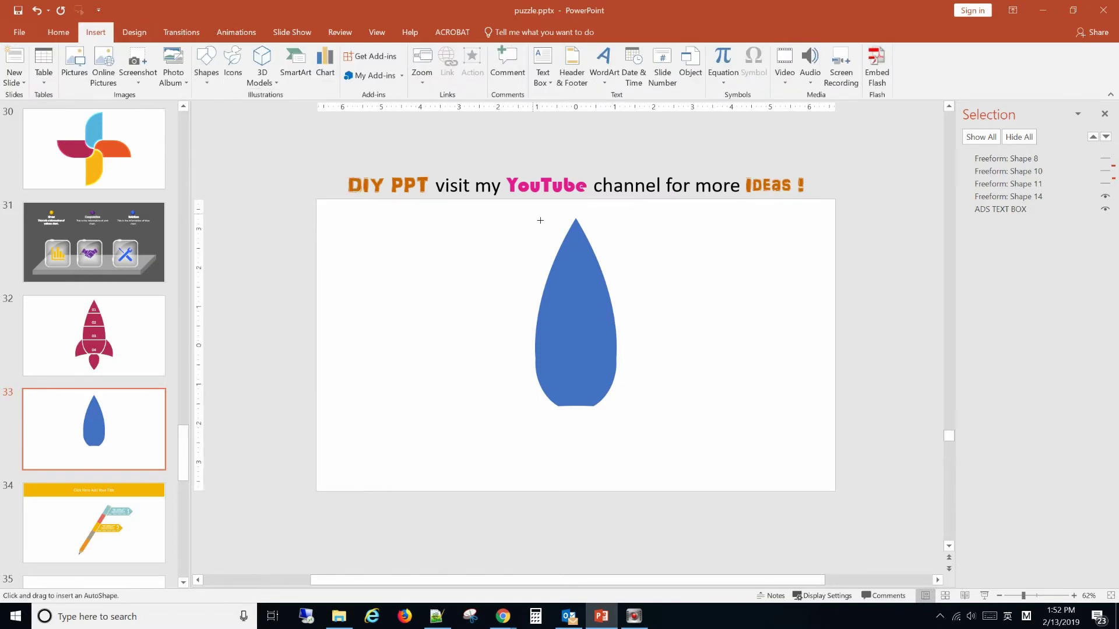
pyautogui.moveTo(540, 221)
pyautogui.mouseDown()
pyautogui.moveTo(759, 226)
pyautogui.moveTo(760, 216)
pyautogui.mouseUp()
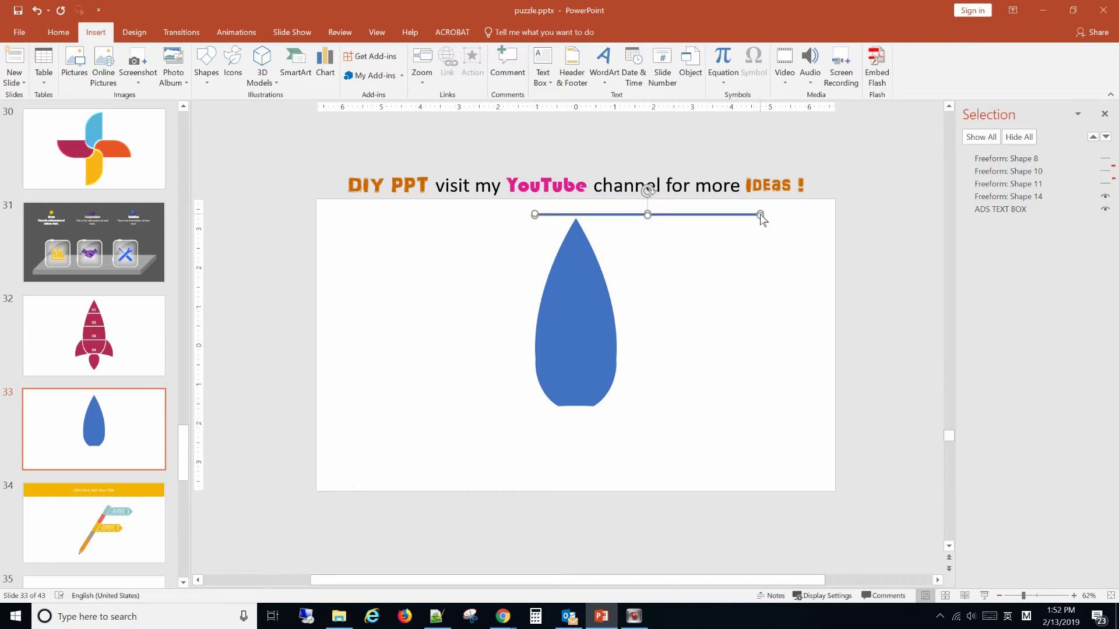
# Copy and paste the thin bar, move one copy to the teardrop's base and shift the top bar left.
pyautogui.rightClick(704, 217)
pyautogui.click(726, 240)
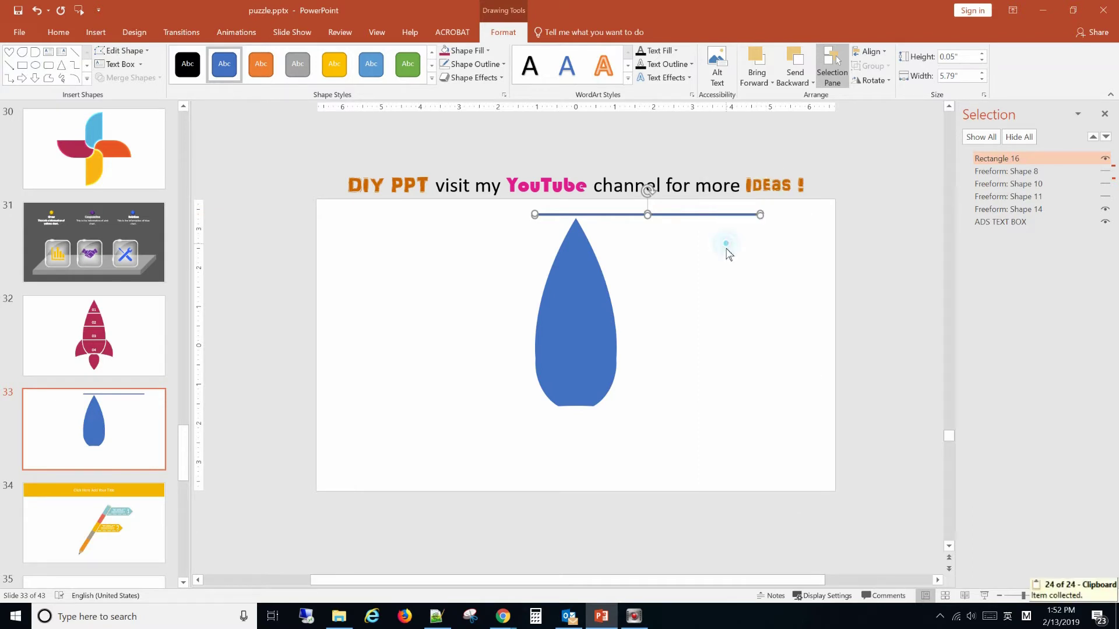
pyautogui.hotkey('ctrl', 'v')
pyautogui.hotkey('ctrl', 'v')
pyautogui.hotkey('ctrl', 'v')
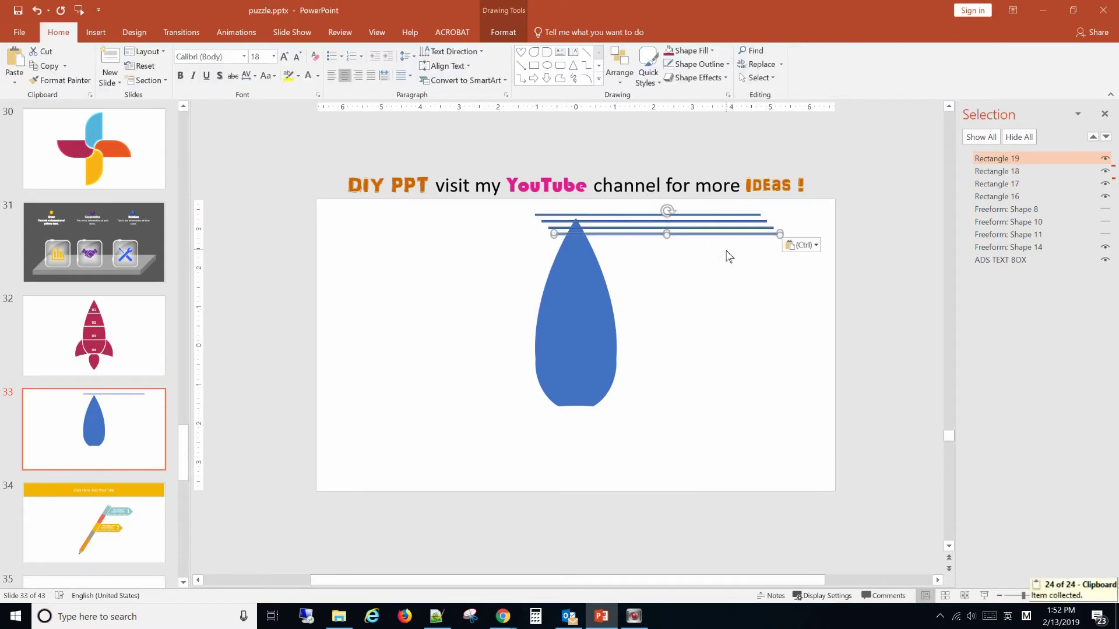
pyautogui.hotkey('ctrl', 'v')
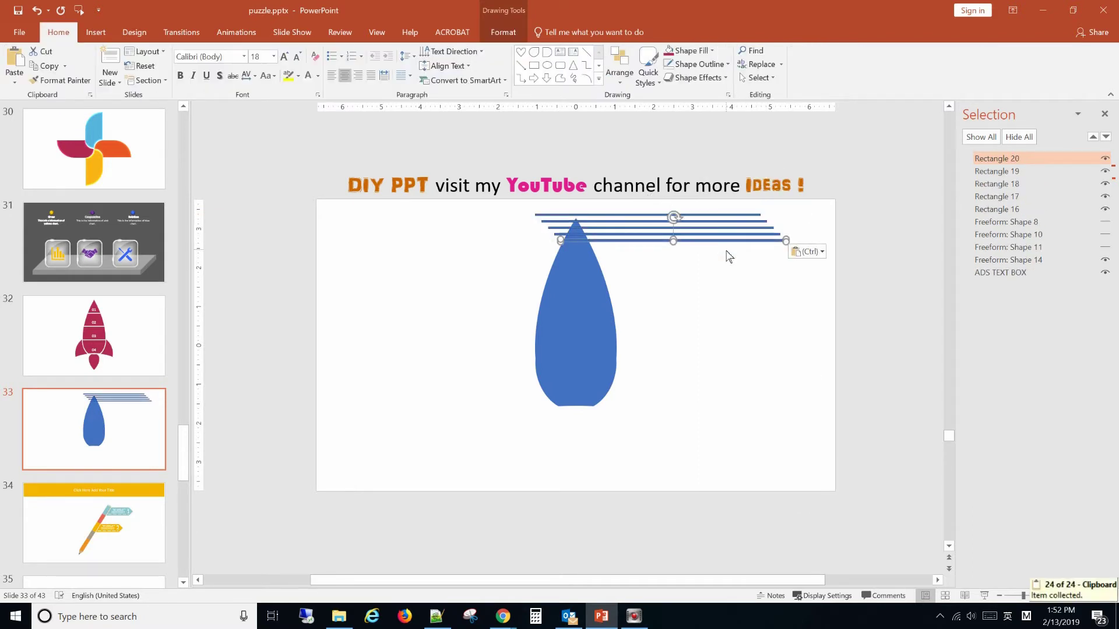
pyautogui.moveTo(710, 241); pyautogui.dragTo(625, 410)
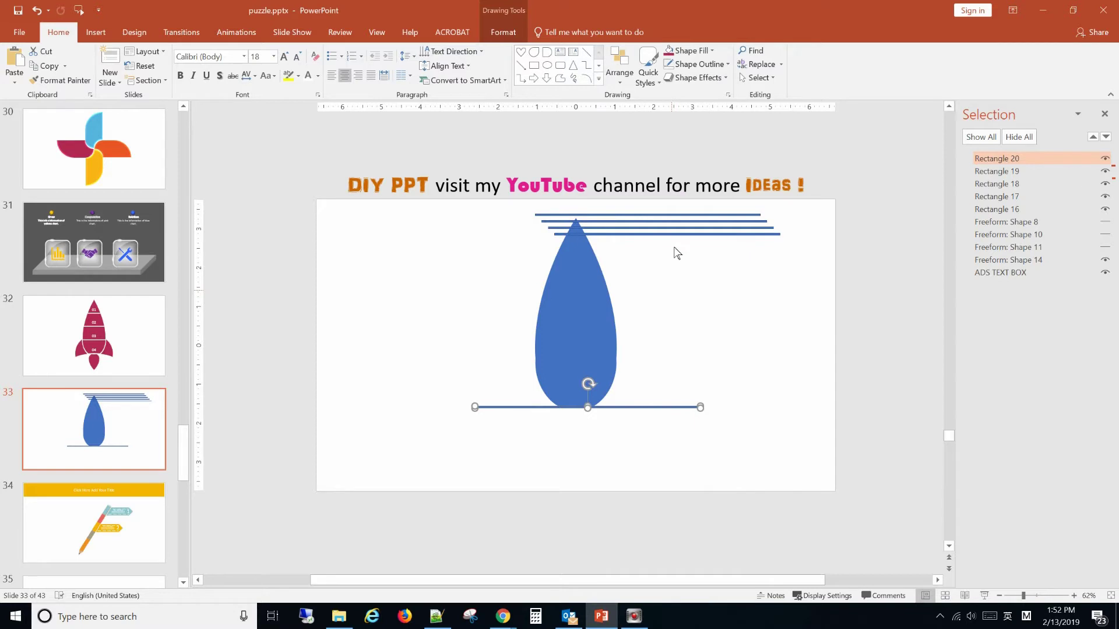
pyautogui.moveTo(658, 216); pyautogui.dragTo(580, 224)
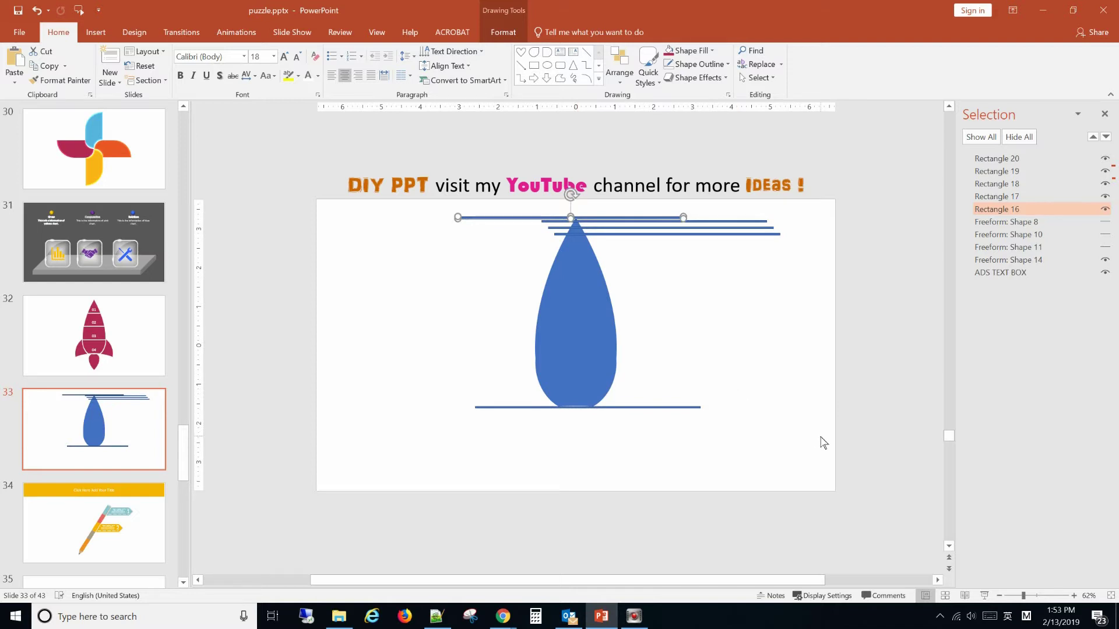
# Select all the thin bars, align them left and distribute them vertically down the teardrop.
pyautogui.keyDown('shift'); pyautogui.click(762, 228); pyautogui.keyUp('shift')
pyautogui.keyDown('shift'); pyautogui.click(762, 234); pyautogui.keyUp('shift')
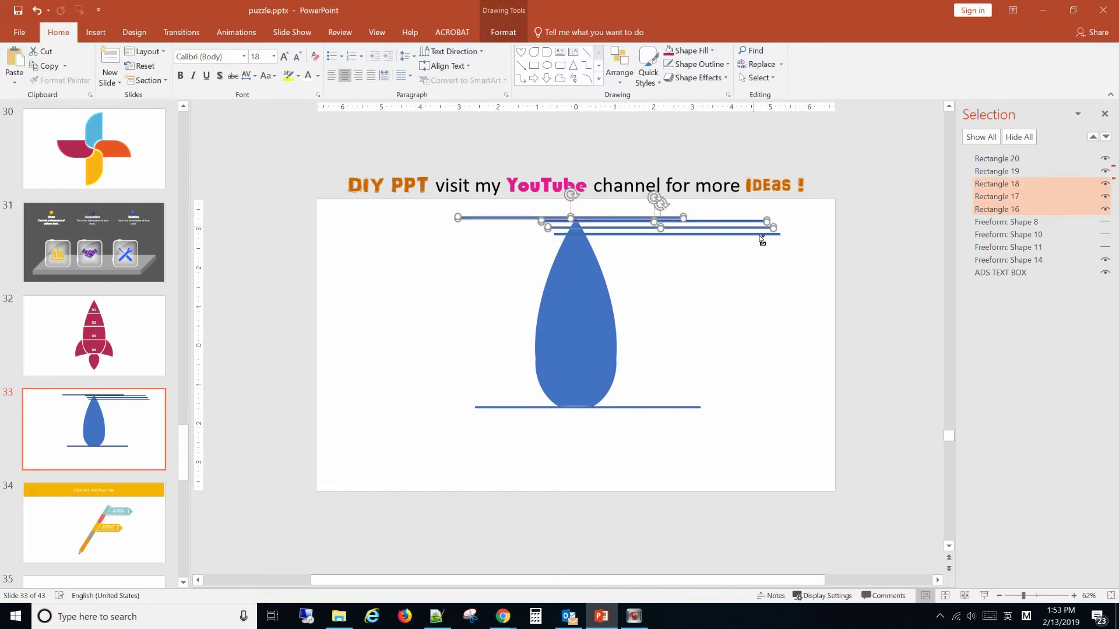
pyautogui.keyDown('shift'); pyautogui.click(762, 240); pyautogui.keyUp('shift')
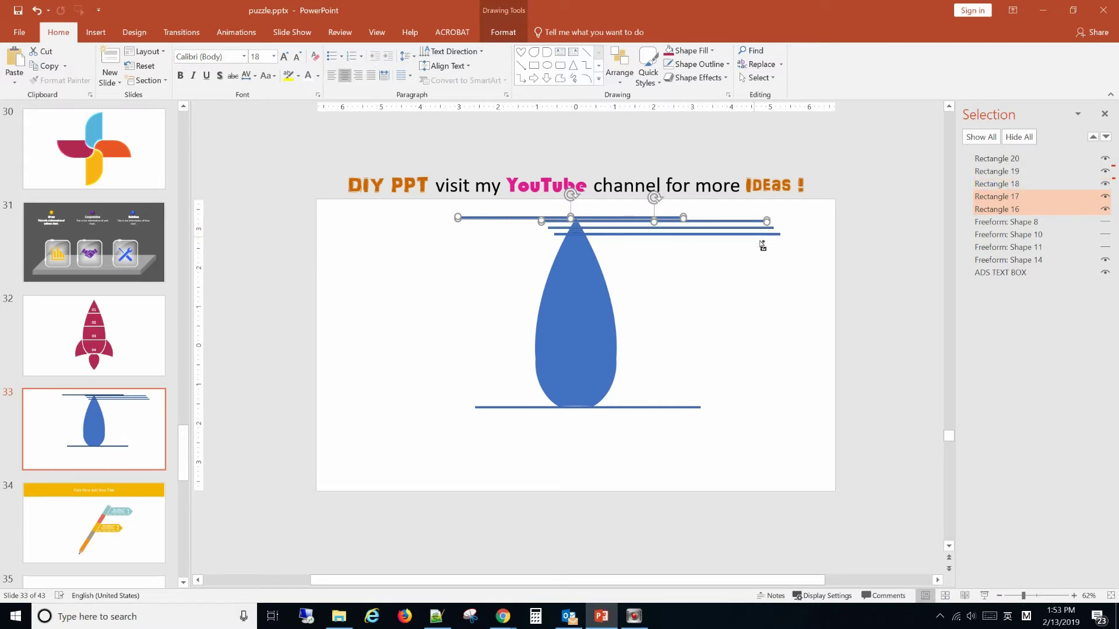
pyautogui.keyDown('shift'); pyautogui.click(762, 242); pyautogui.keyUp('shift')
pyautogui.keyDown('shift'); pyautogui.click(661, 408); pyautogui.keyUp('shift')
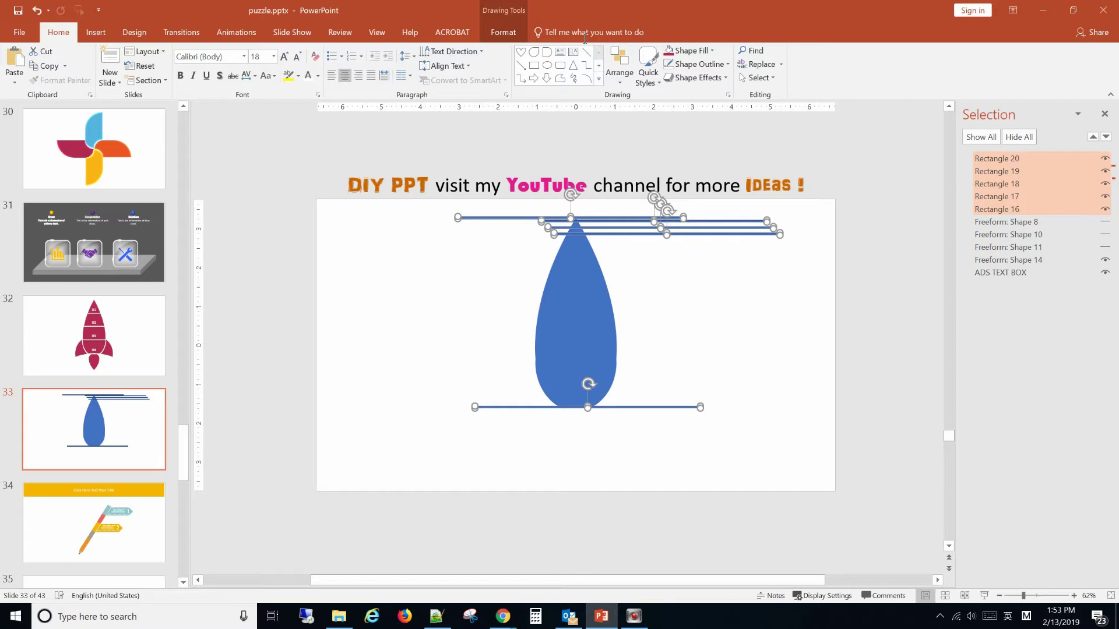
pyautogui.click(503, 32)
pyautogui.click(885, 52)
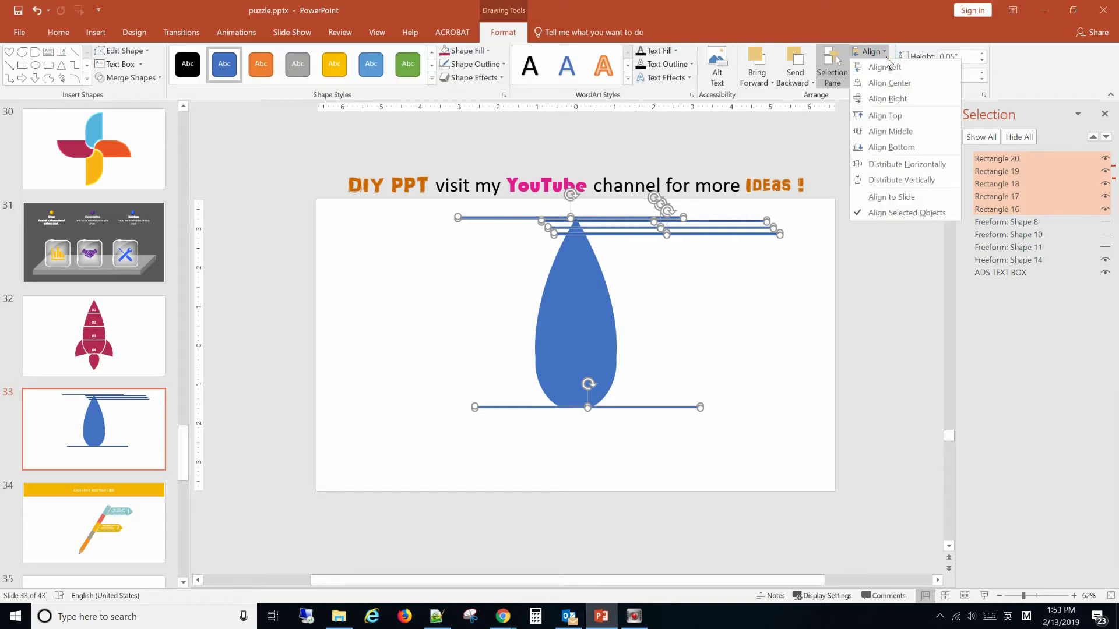
pyautogui.click(885, 67)
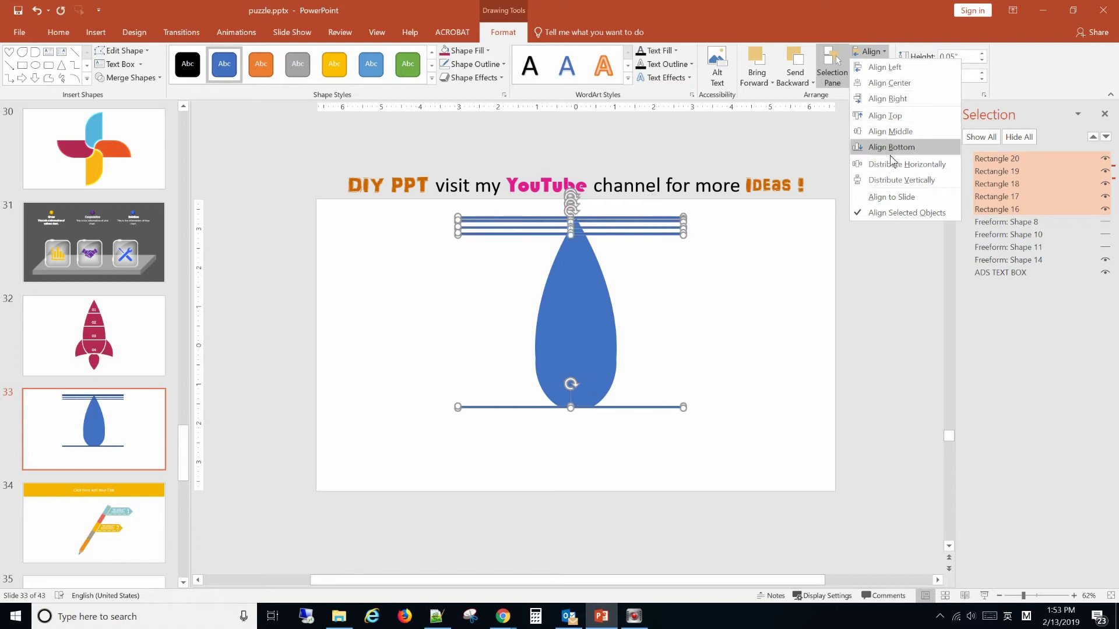
pyautogui.click(892, 180)
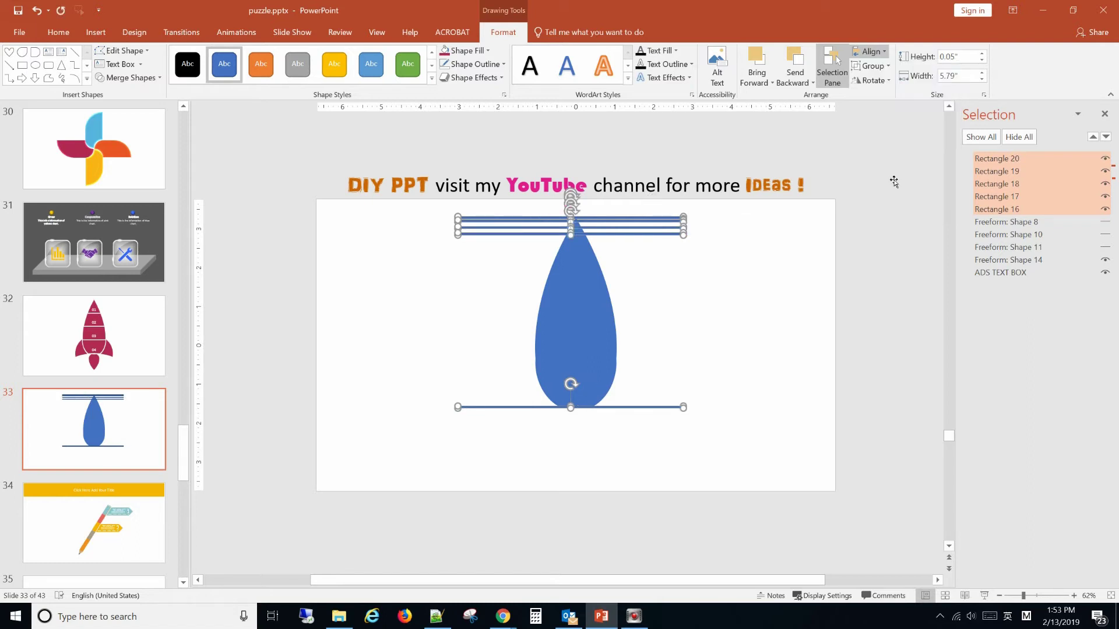
# Delete the top bar, Rectangle 16.
pyautogui.click(657, 228)
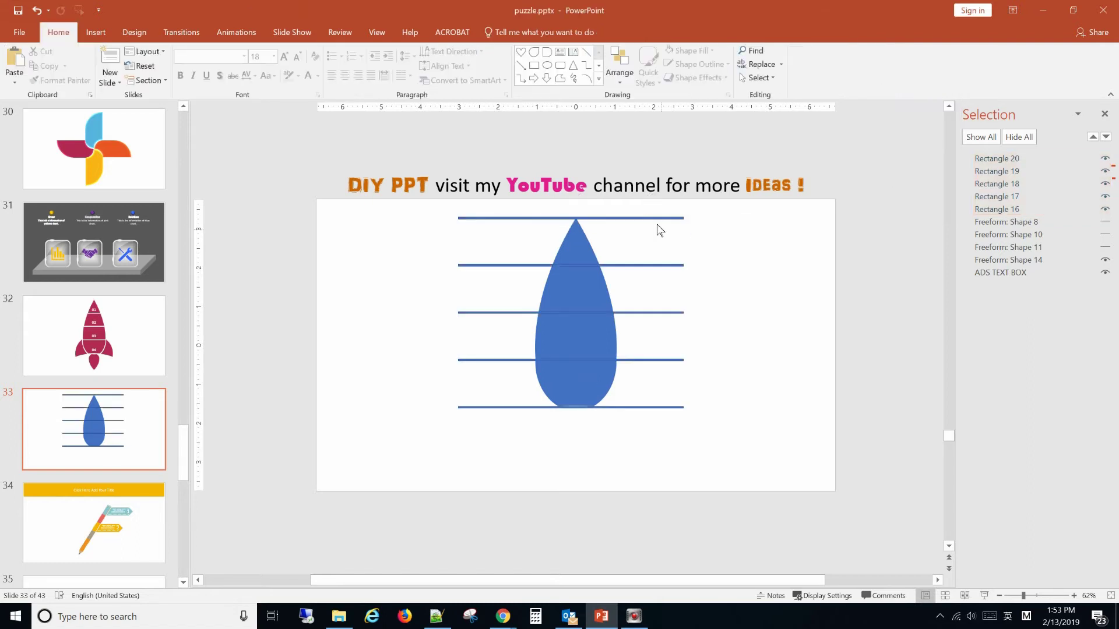
pyautogui.click(655, 218)
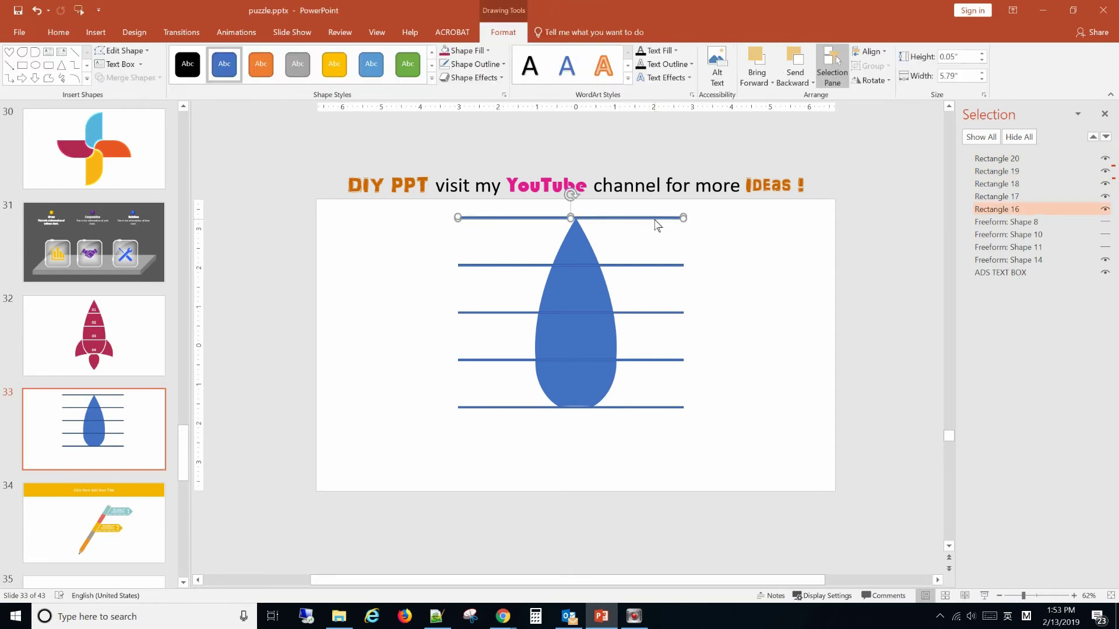
pyautogui.press('Delete')
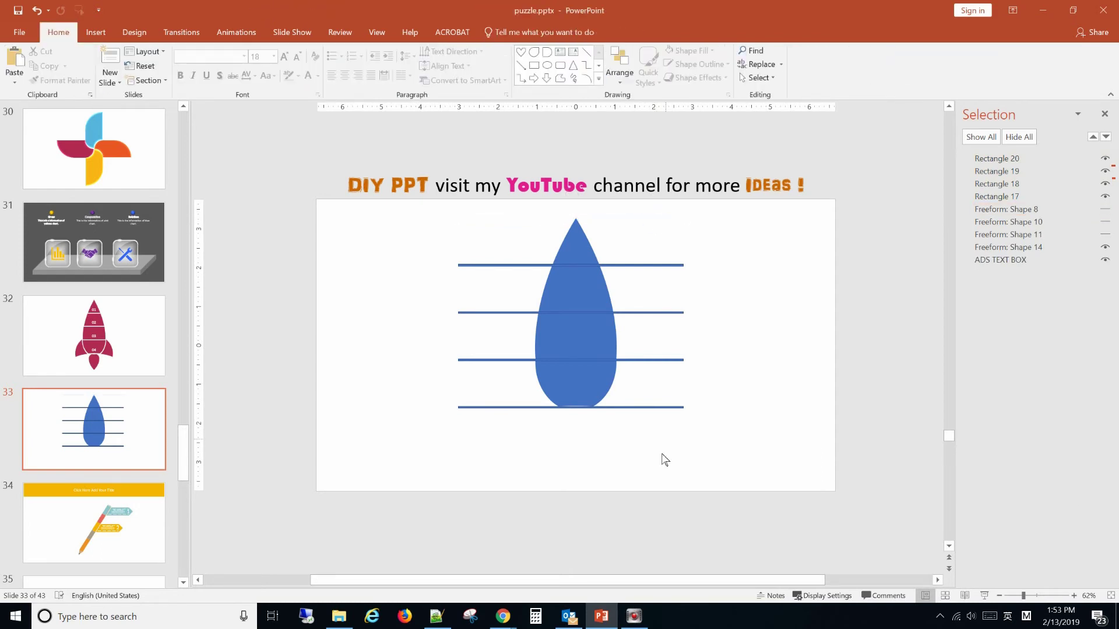
# Delete the bottom bar, then Fragment the teardrop with the three remaining bars into Freeform Shapes 21–33.
pyautogui.click(641, 407)
pyautogui.press('Delete')
pyautogui.doubleClick(579, 390)
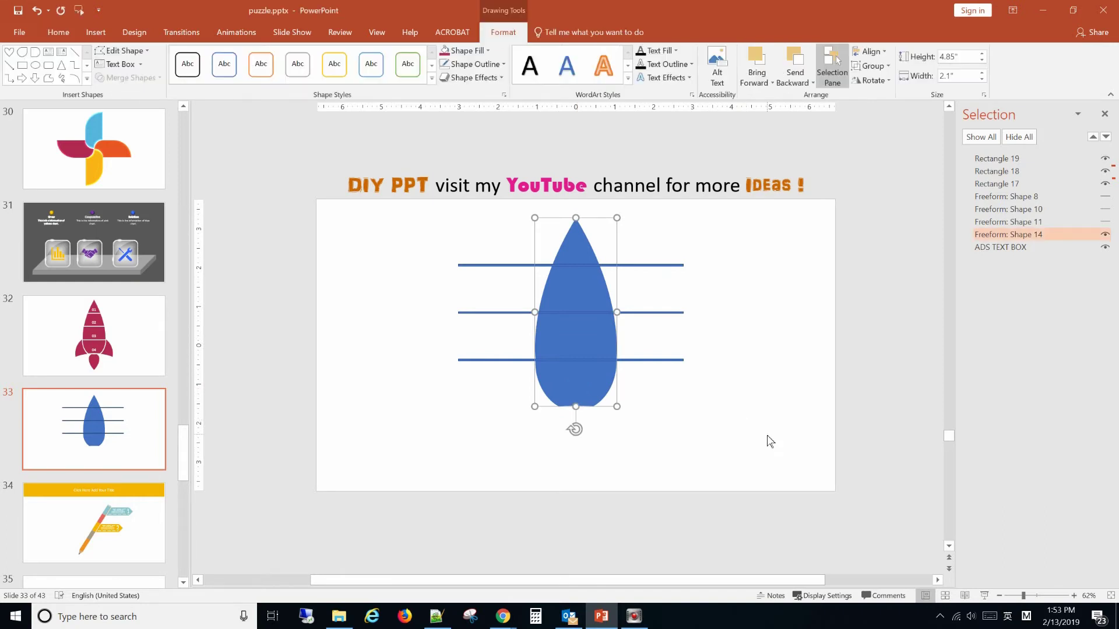
pyautogui.moveTo(770, 441); pyautogui.dragTo(443, 201)
pyautogui.click(150, 78)
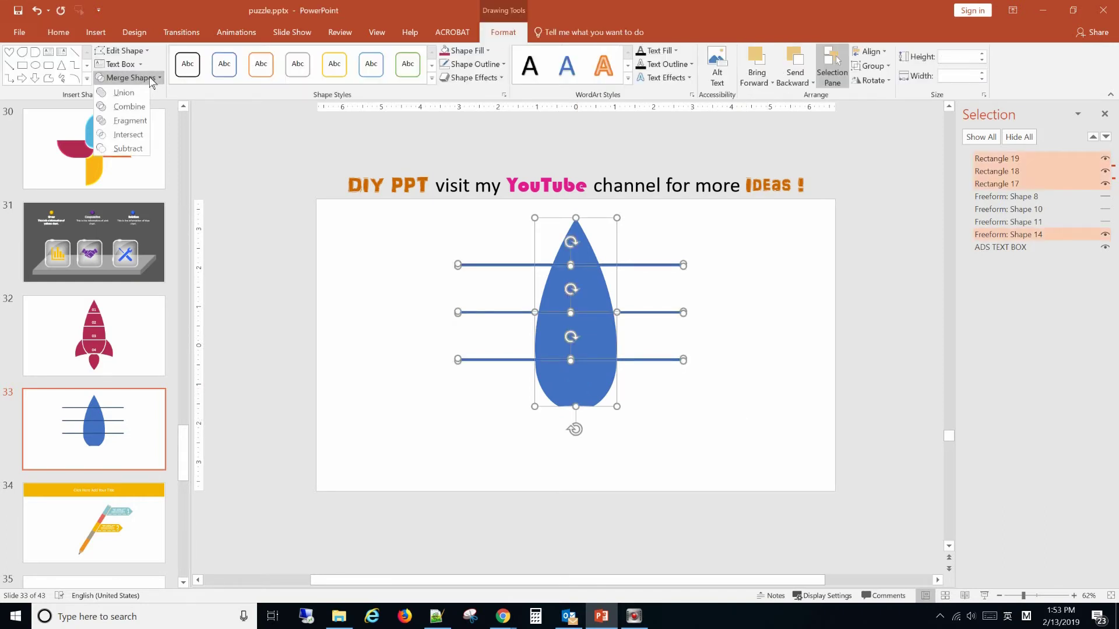
pyautogui.click(138, 120)
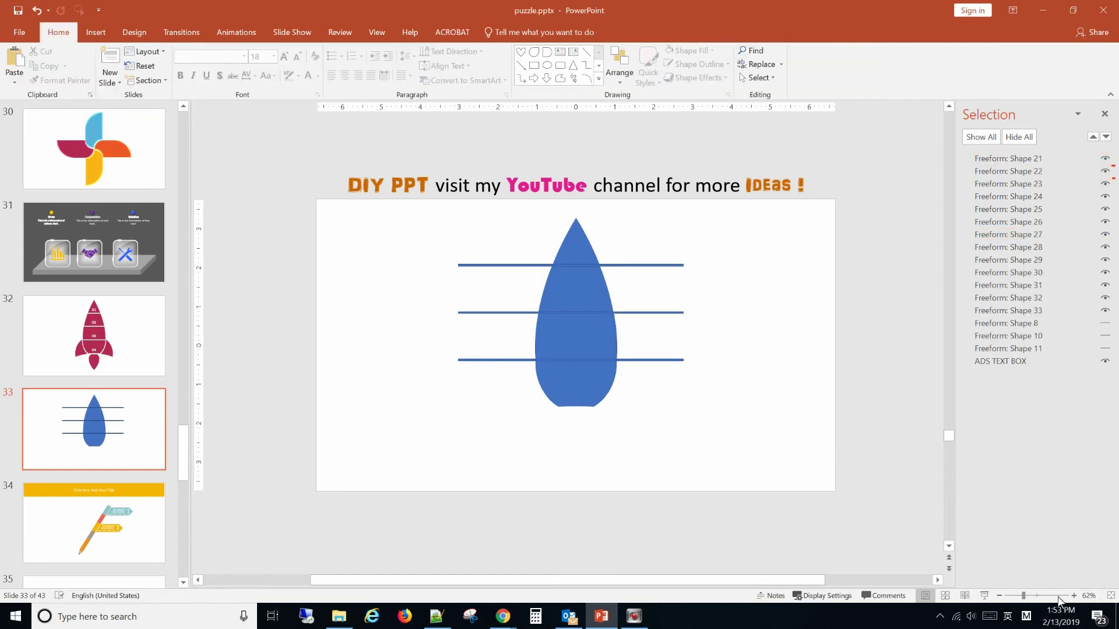
# Zoom in and select the left, middle and right strip pieces of every line crossing the body.
pyautogui.click(1059, 597)
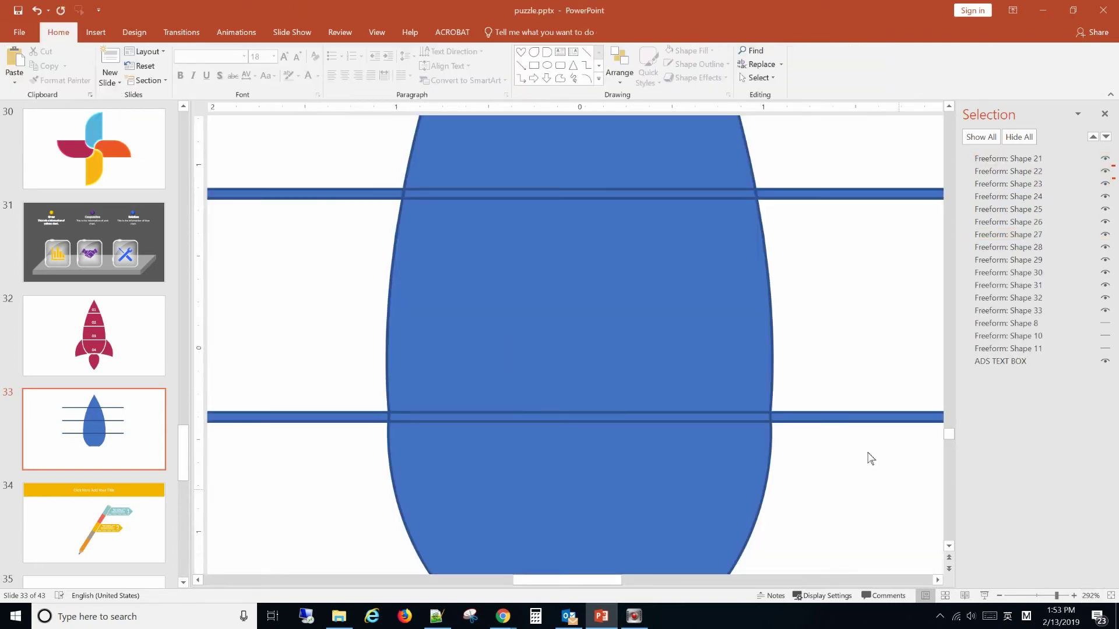
pyautogui.click(845, 416)
pyautogui.keyDown('shift'); pyautogui.click(525, 416); pyautogui.keyUp('shift')
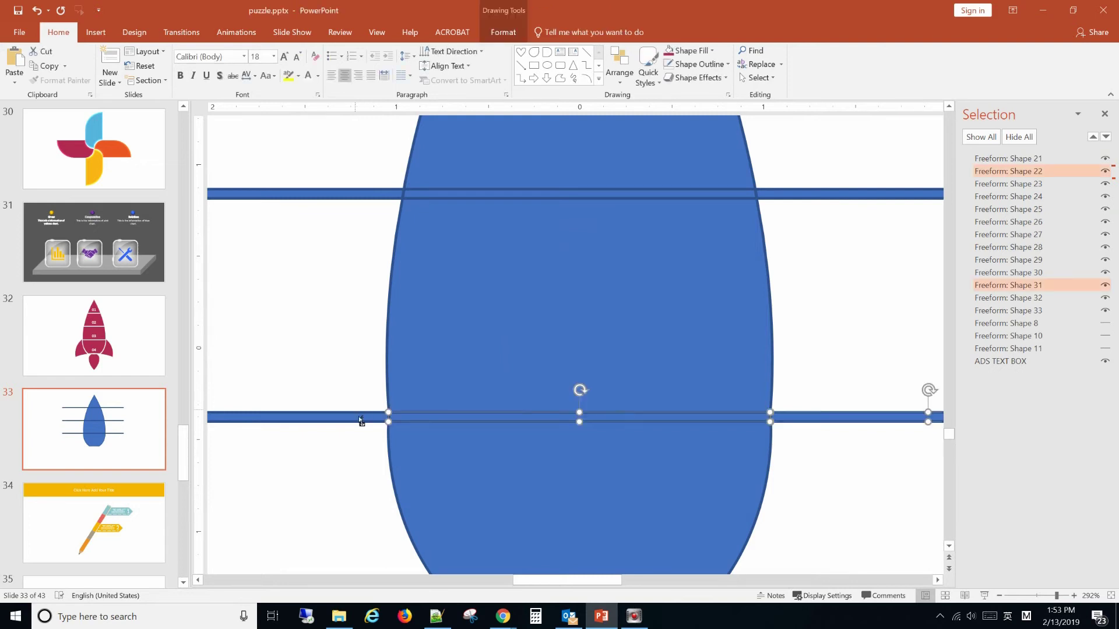
pyautogui.keyDown('shift'); pyautogui.click(360, 418); pyautogui.keyUp('shift')
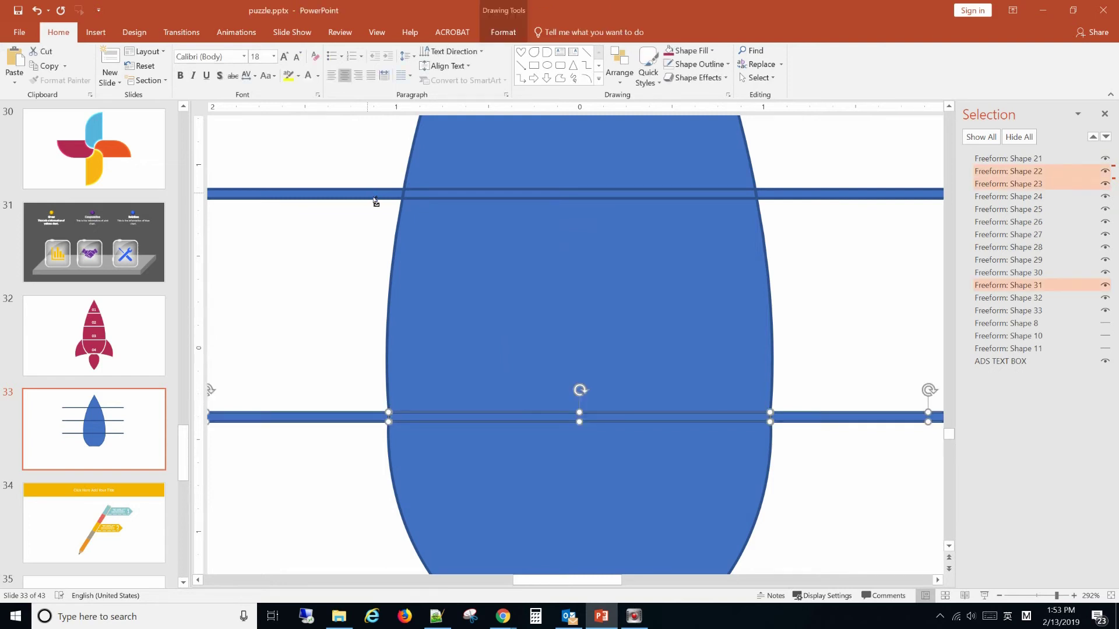
pyautogui.keyDown('shift'); pyautogui.click(376, 195); pyautogui.keyUp('shift')
pyautogui.keyDown('shift'); pyautogui.click(583, 194); pyautogui.keyUp('shift')
pyautogui.keyDown('shift'); pyautogui.click(832, 195); pyautogui.keyUp('shift')
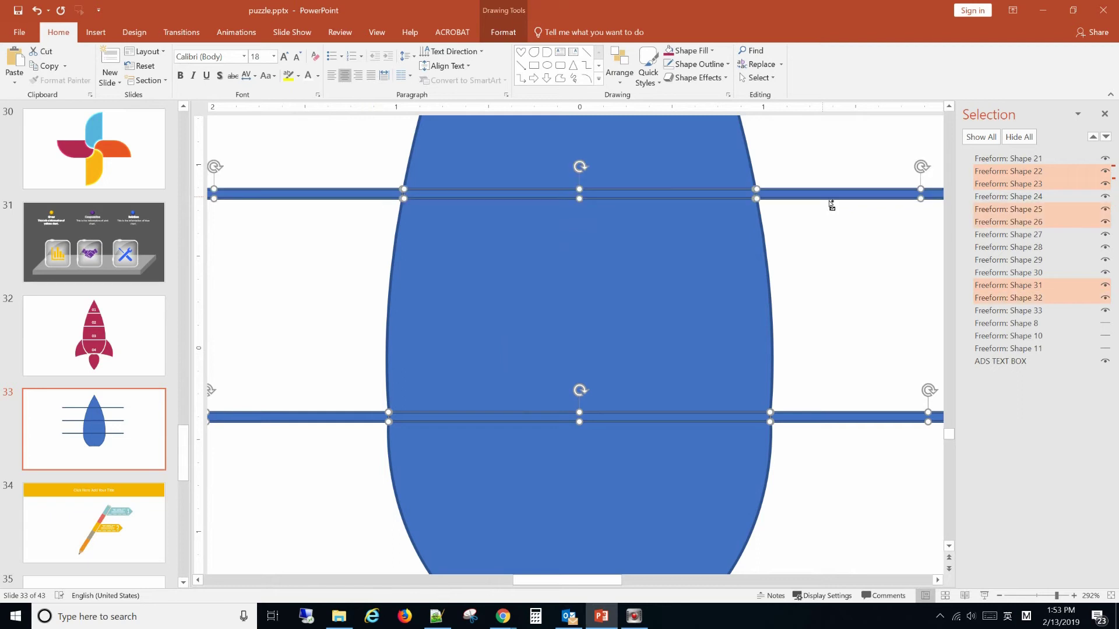
pyautogui.scroll(1, 852, 302)
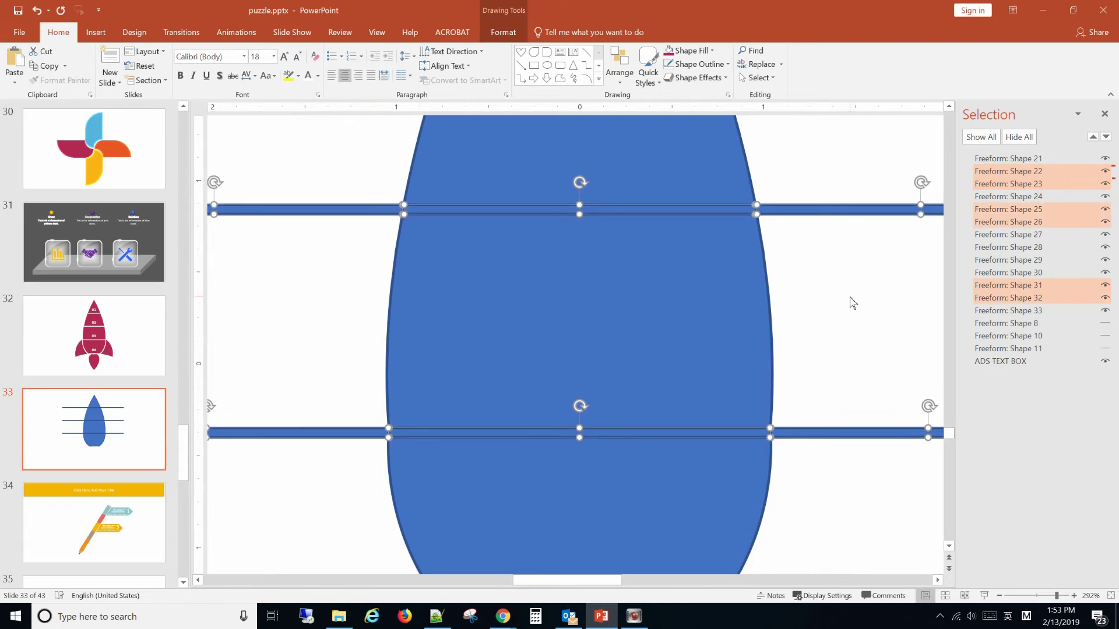
pyautogui.scroll(2, 852, 302)
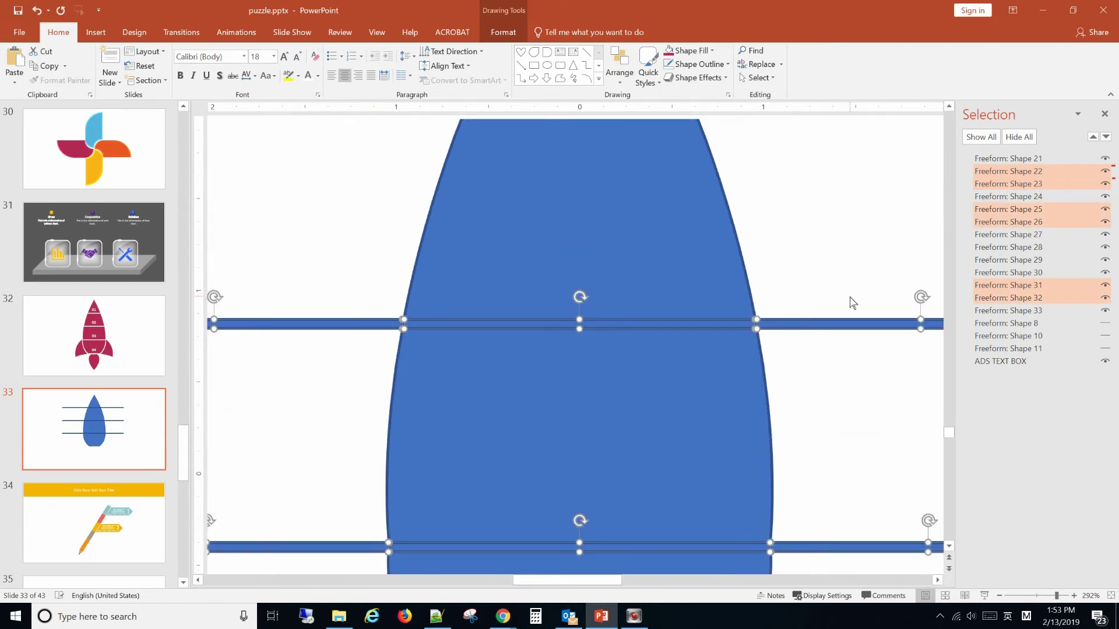
pyautogui.scroll(-2, 852, 302)
pyautogui.keyDown('shift'); pyautogui.click(786, 222); pyautogui.keyUp('shift')
pyautogui.keyDown('shift'); pyautogui.click(591, 227); pyautogui.keyUp('shift')
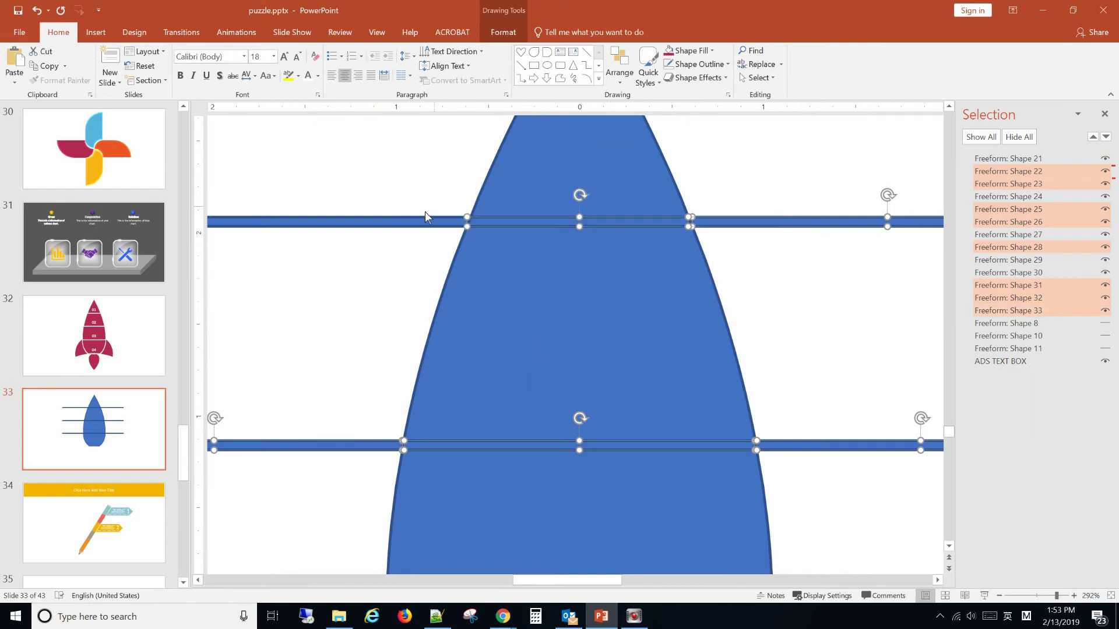
pyautogui.keyDown('shift'); pyautogui.click(430, 227); pyautogui.keyUp('shift')
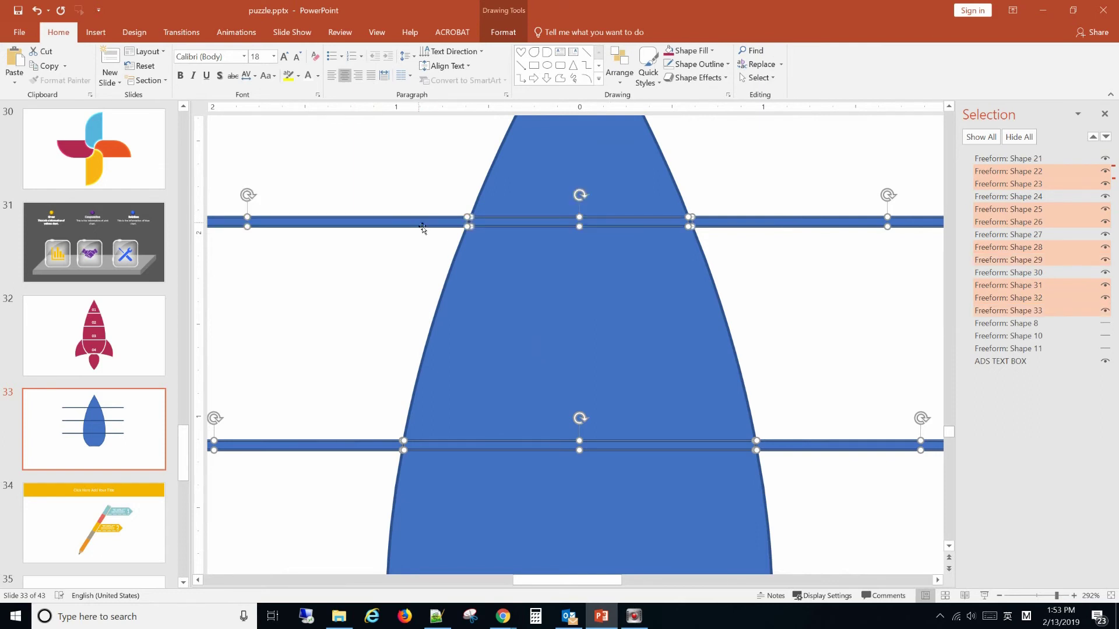
# Delete the selected line strips, zoom out, and unhide both fins in the Selection Pane.
pyautogui.press('Delete')
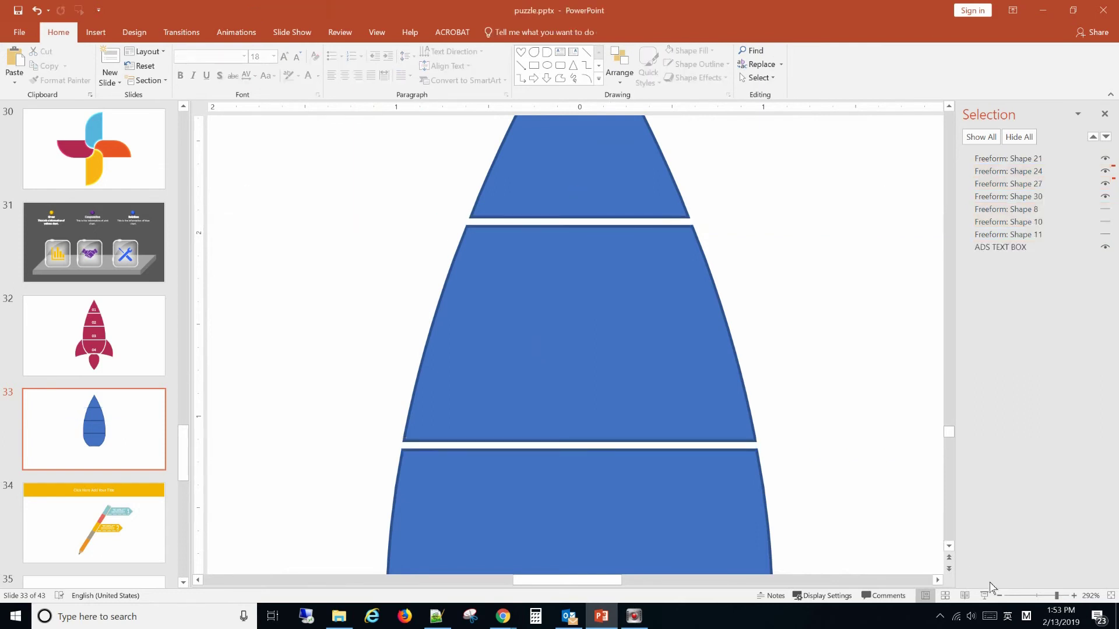
pyautogui.click(1021, 596)
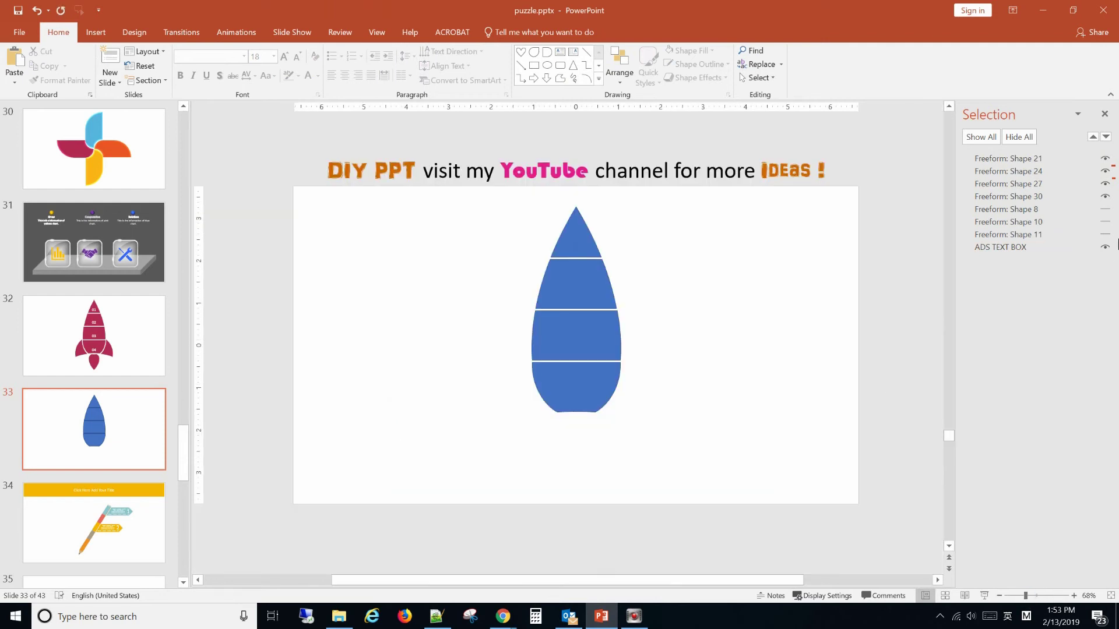
pyautogui.click(1105, 234)
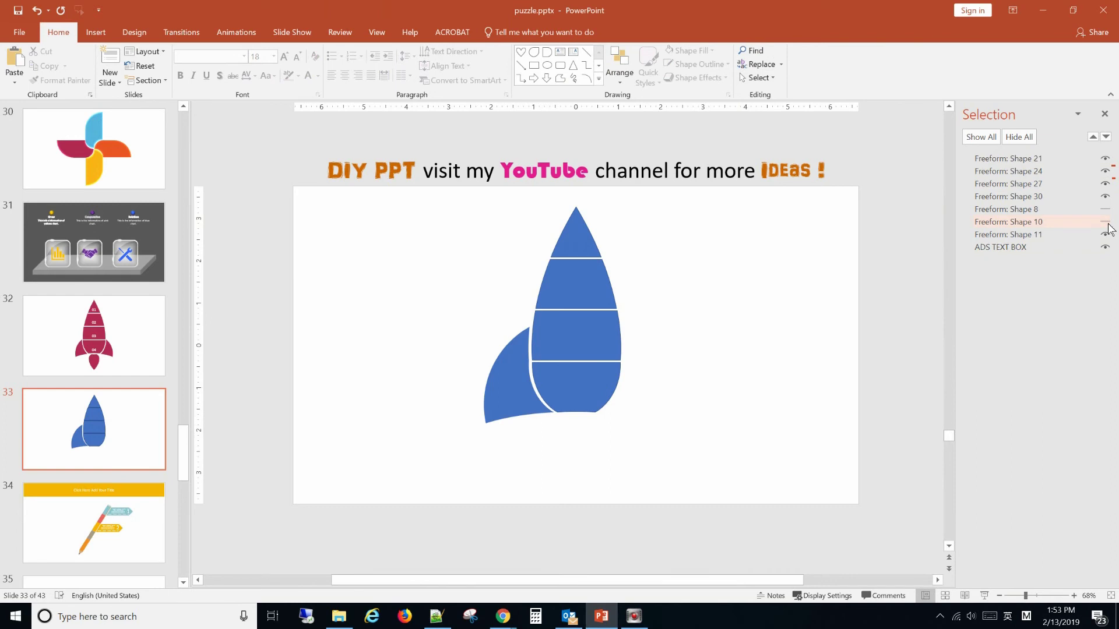
pyautogui.click(1106, 222)
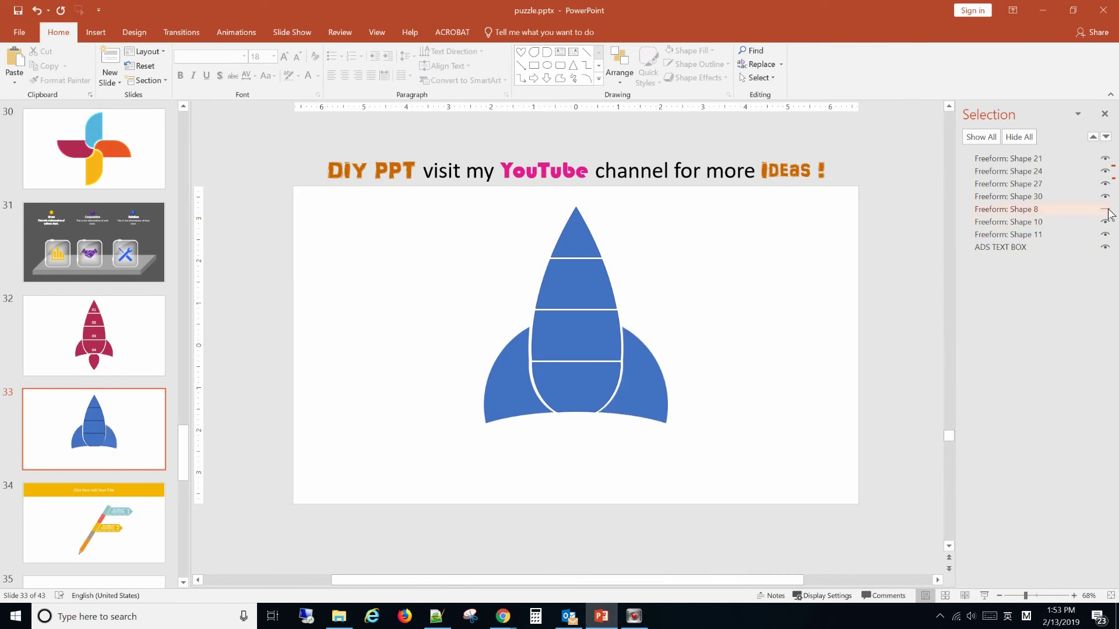
pyautogui.click(1106, 209)
pyautogui.click(824, 382)
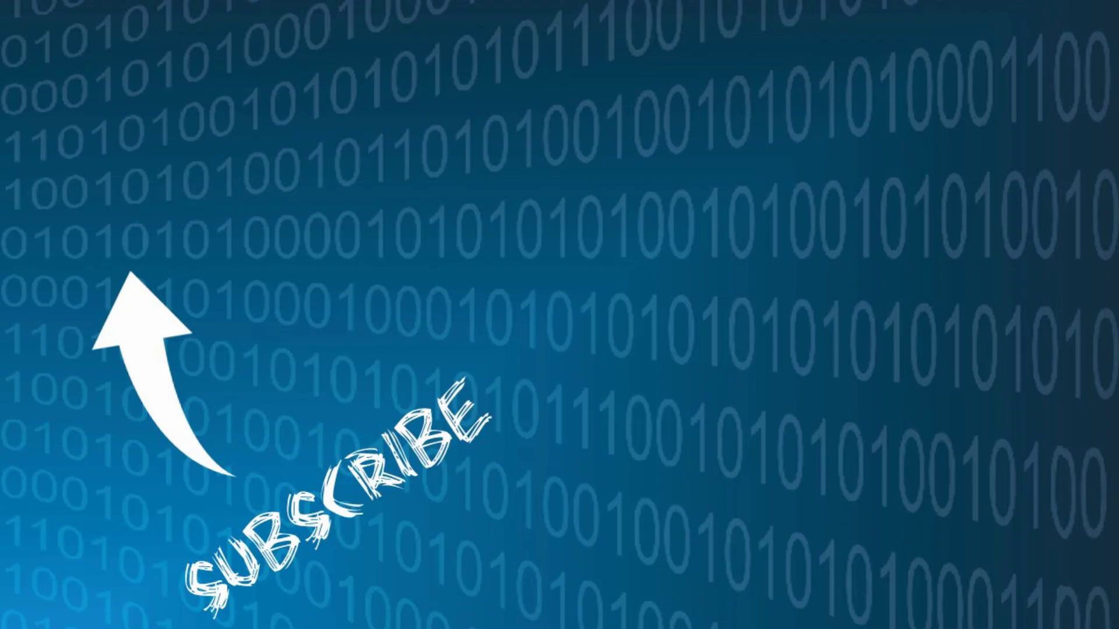